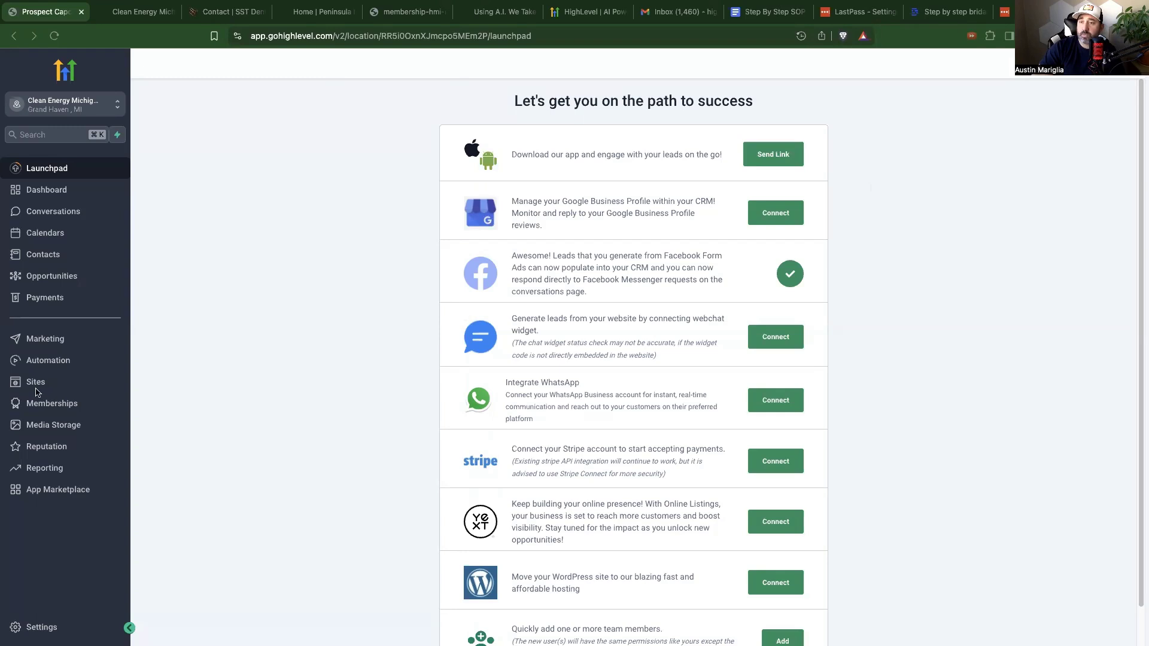
# Go to the Funnels list and start a new funnel
pyautogui.click(36, 384)
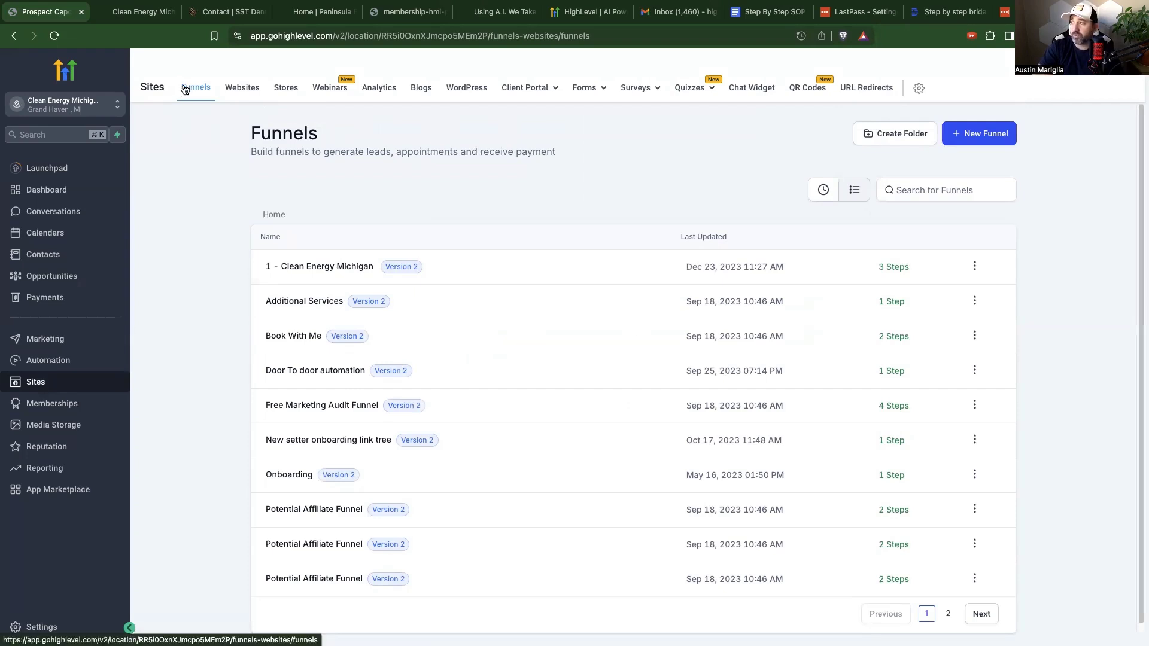
pyautogui.click(980, 143)
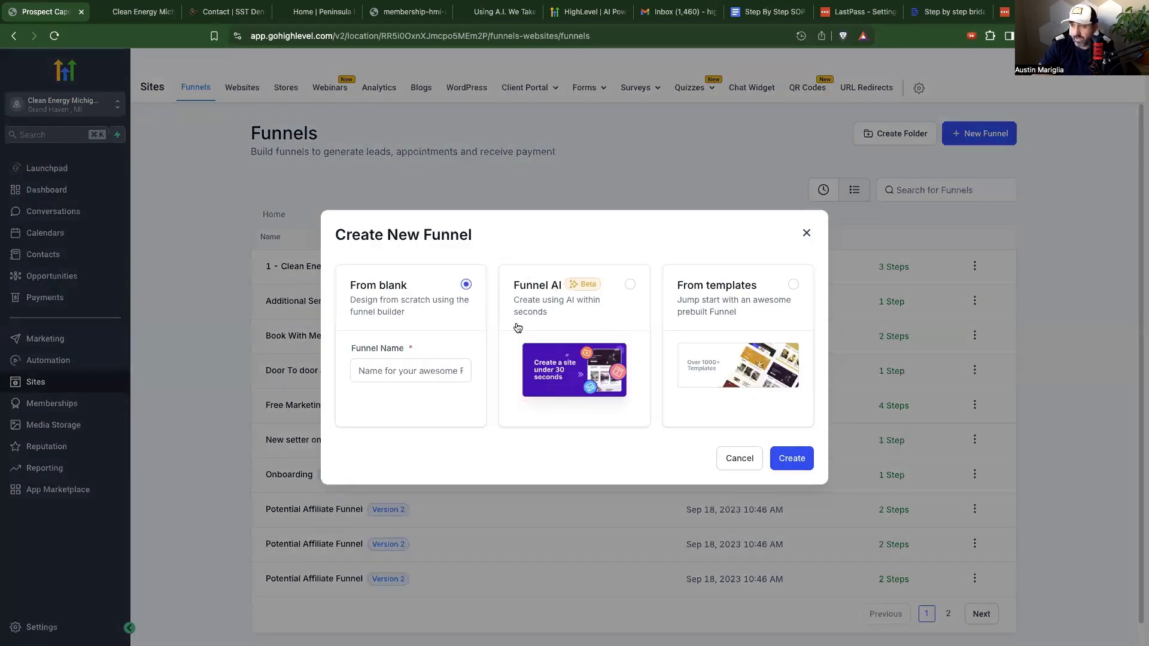
# Choose to build from a template and load more of the template library
pyautogui.click(793, 286)
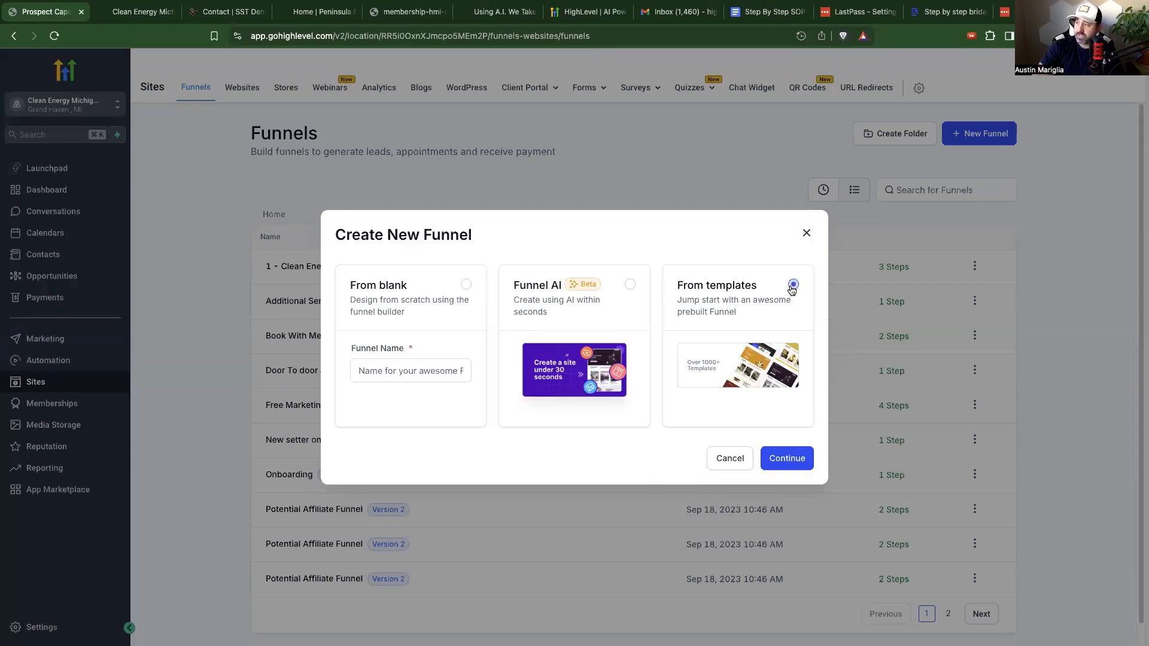
pyautogui.click(778, 462)
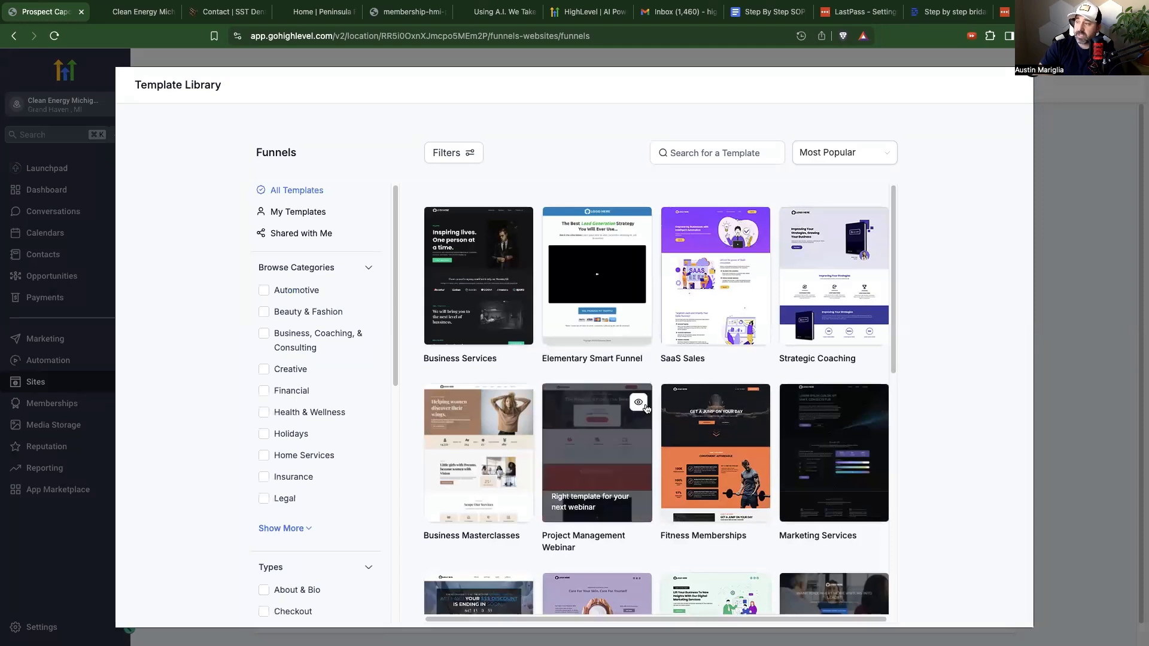
pyautogui.scroll(-1, 645, 409)
pyautogui.scroll(-3, 646, 410)
pyautogui.scroll(-1, 651, 422)
pyautogui.scroll(-5, 673, 466)
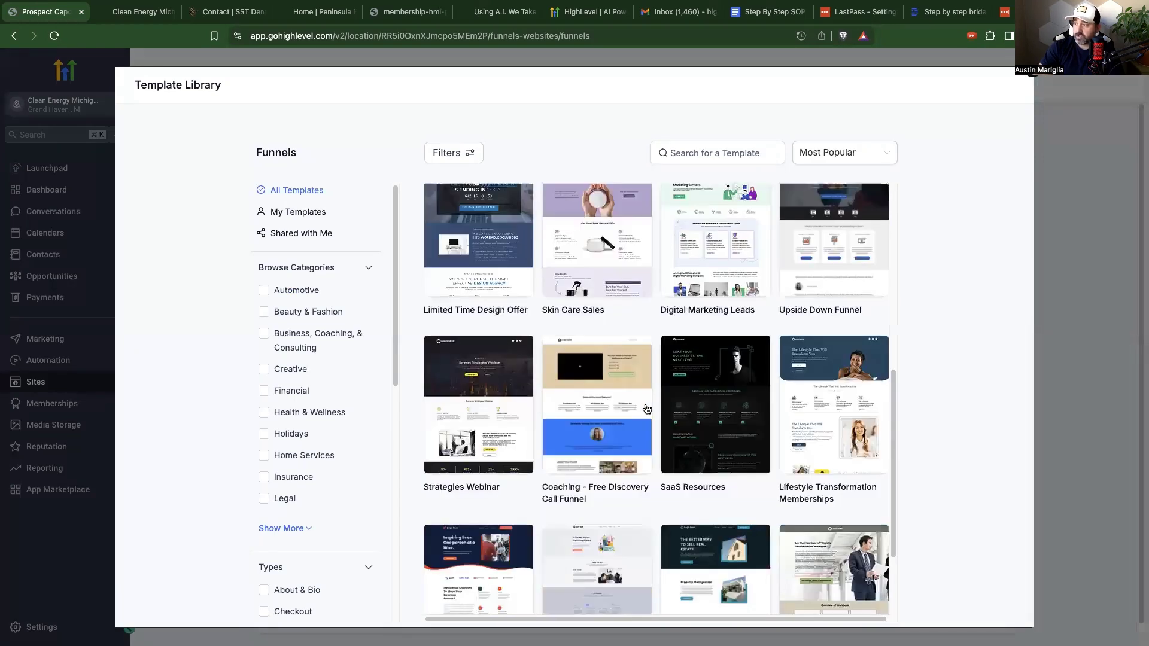
pyautogui.click(660, 584)
pyautogui.scroll(-4, 641, 475)
pyautogui.scroll(1, 638, 470)
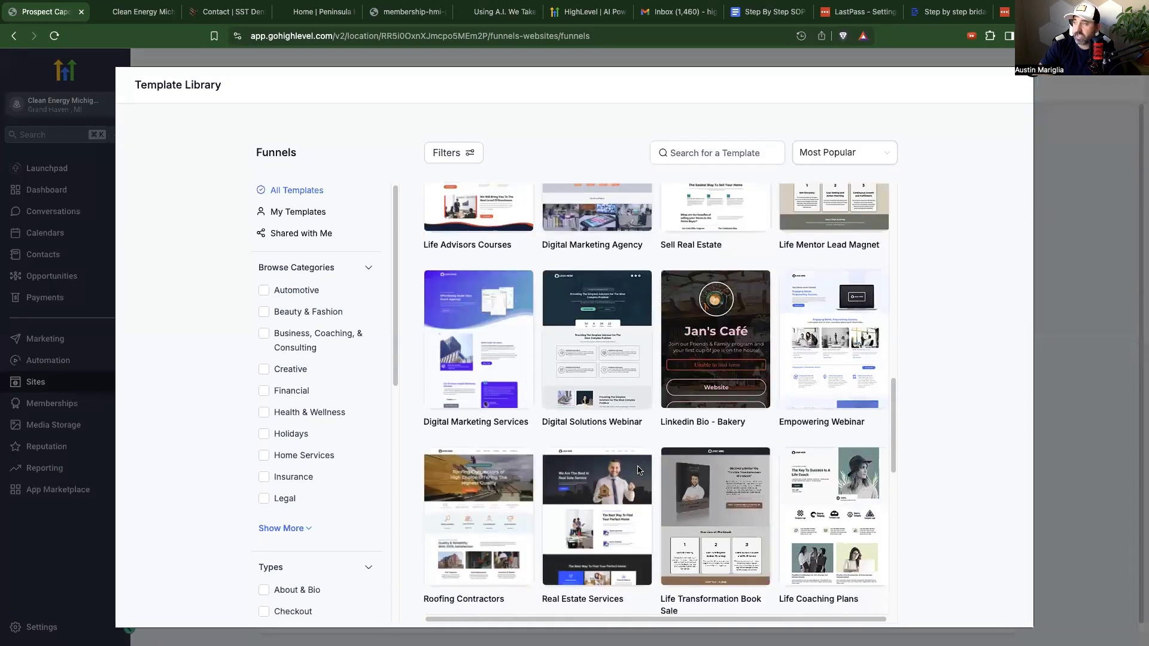
pyautogui.scroll(-2, 638, 470)
pyautogui.scroll(15, 655, 360)
# Search the library for solar, roofing and coaching, then clear the search
pyautogui.click(711, 153)
pyautogui.write('soalr')
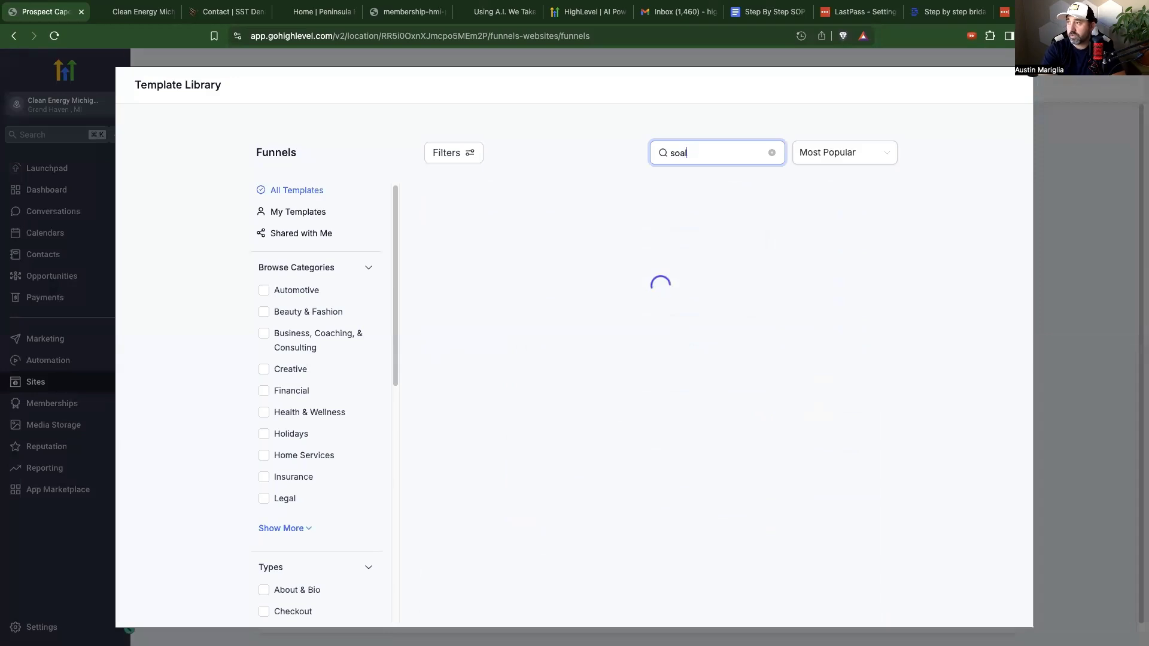
pyautogui.press('BackSpace')
pyautogui.press('BackSpace')
pyautogui.write('lar')
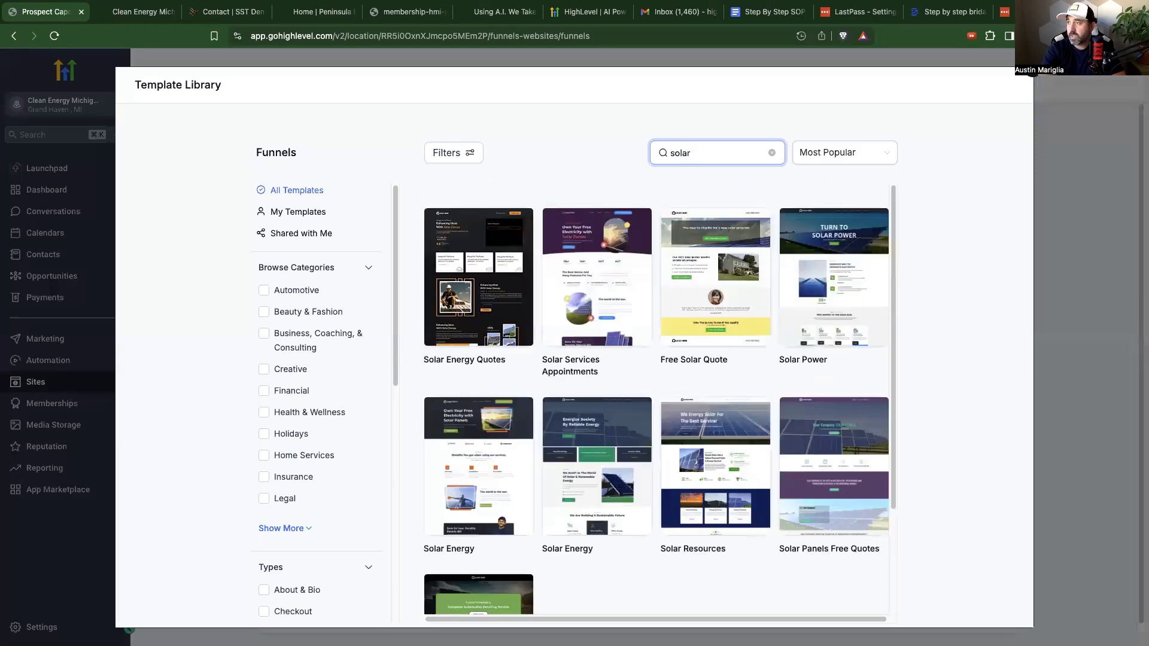
pyautogui.press('BackSpace')
pyautogui.press('BackSpace')
pyautogui.press('BackSpace')
pyautogui.write('roofing')
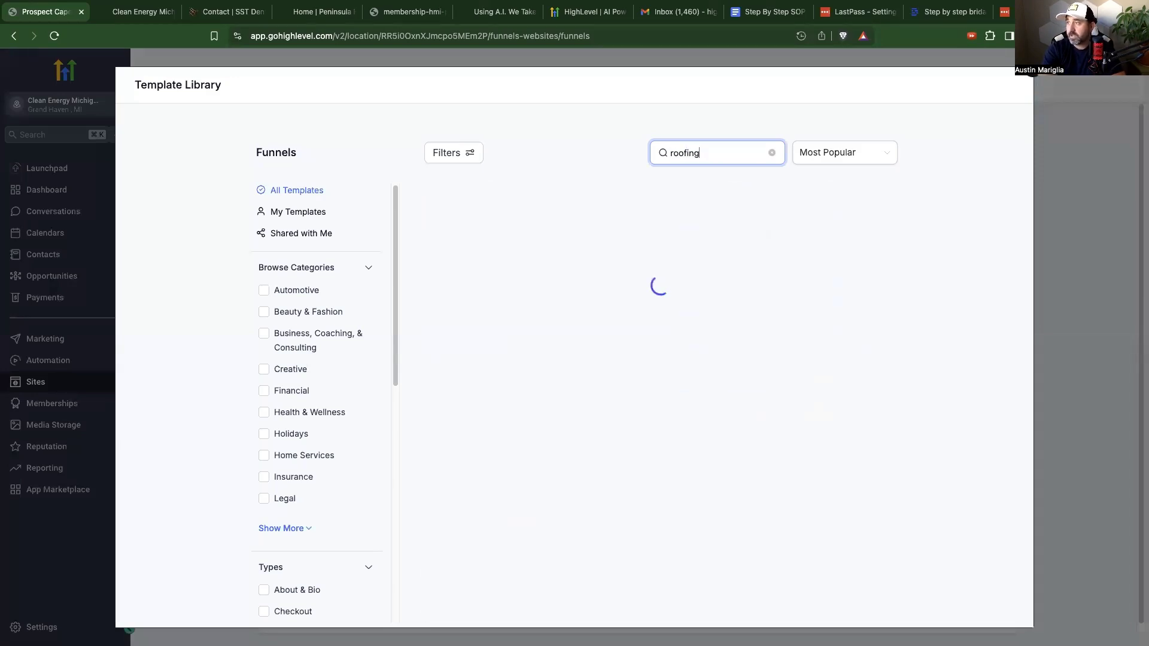
pyautogui.press('BackSpace')
pyautogui.press('BackSpace')
pyautogui.press('BackSpace')
pyautogui.press('BackSpace')
pyautogui.press('BackSpace')
pyautogui.press('BackSpace')
pyautogui.write('coaching')
pyautogui.press('BackSpace')
pyautogui.press('BackSpace')
pyautogui.press('BackSpace')
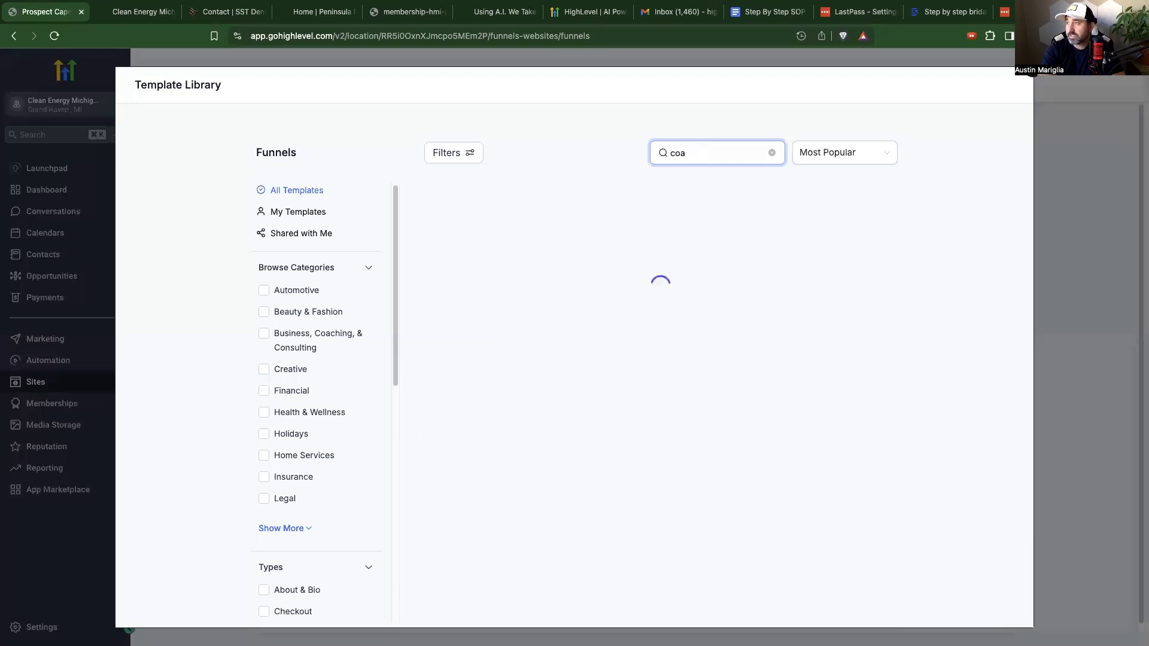
pyautogui.press('BackSpace')
pyautogui.write('solar')
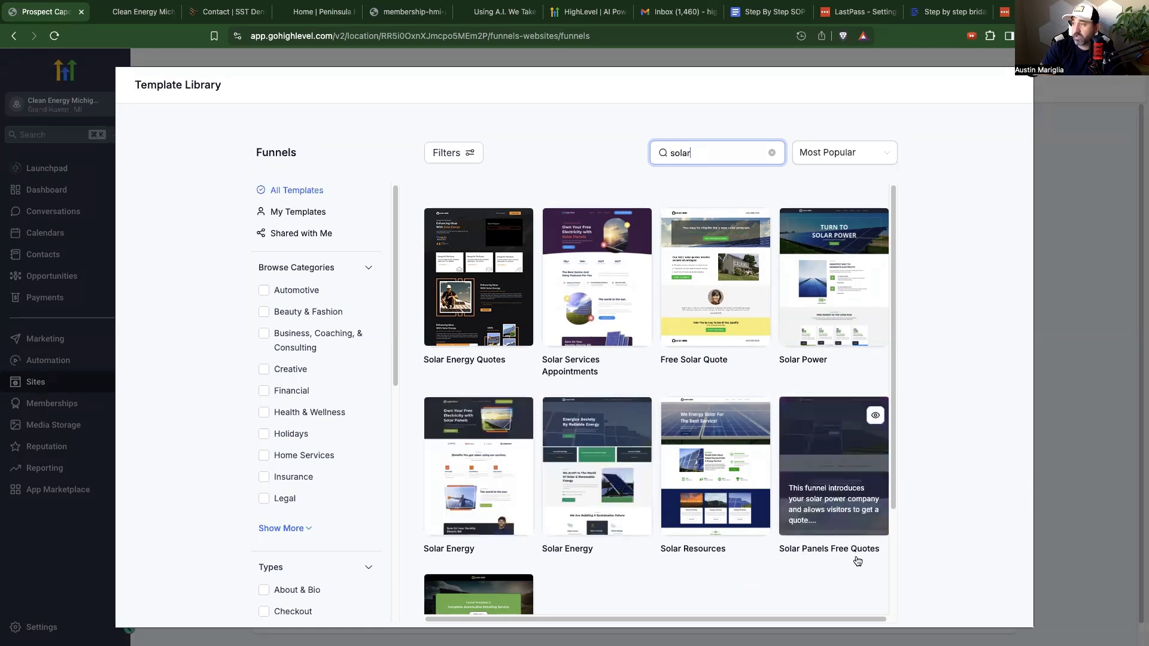
pyautogui.scroll(-2, 715, 513)
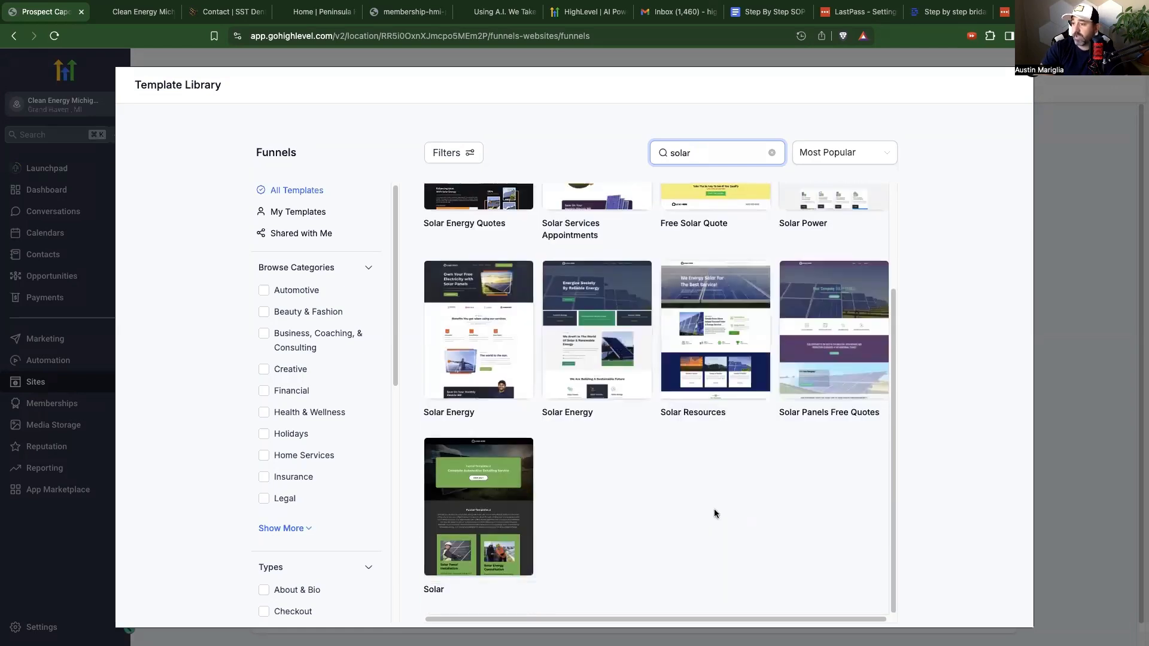
pyautogui.scroll(2, 716, 512)
pyautogui.moveTo(520, 413)
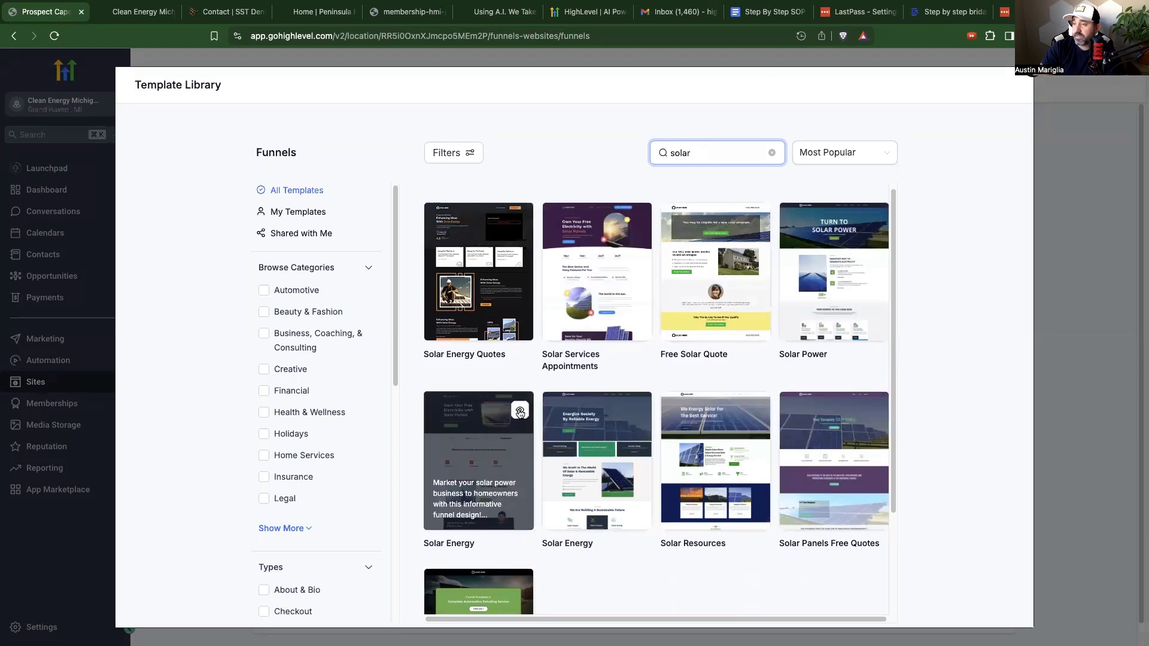
# Preview the Solar Energy template's full page, then close the library back to Funnels
pyautogui.click(520, 411)
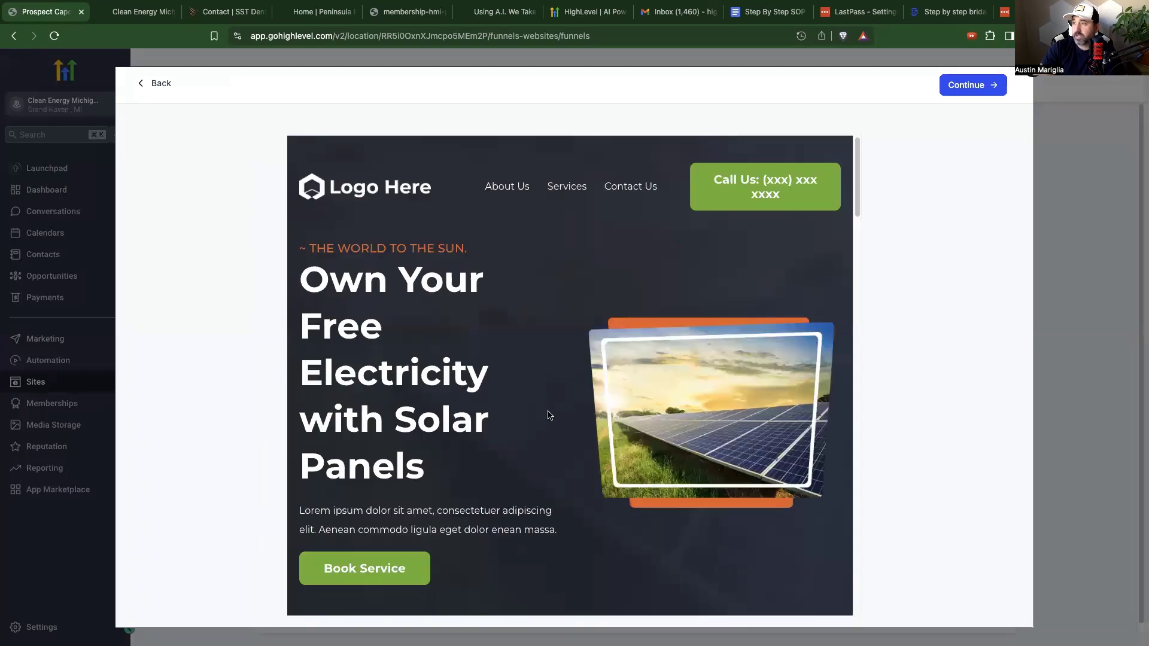
pyautogui.scroll(-5, 548, 415)
pyautogui.scroll(-2, 548, 414)
pyautogui.scroll(-3, 548, 415)
pyautogui.scroll(-3, 548, 415)
pyautogui.scroll(-5, 548, 415)
pyautogui.scroll(-3, 548, 415)
pyautogui.scroll(-3, 550, 419)
pyautogui.scroll(10, 550, 419)
pyautogui.scroll(4, 519, 333)
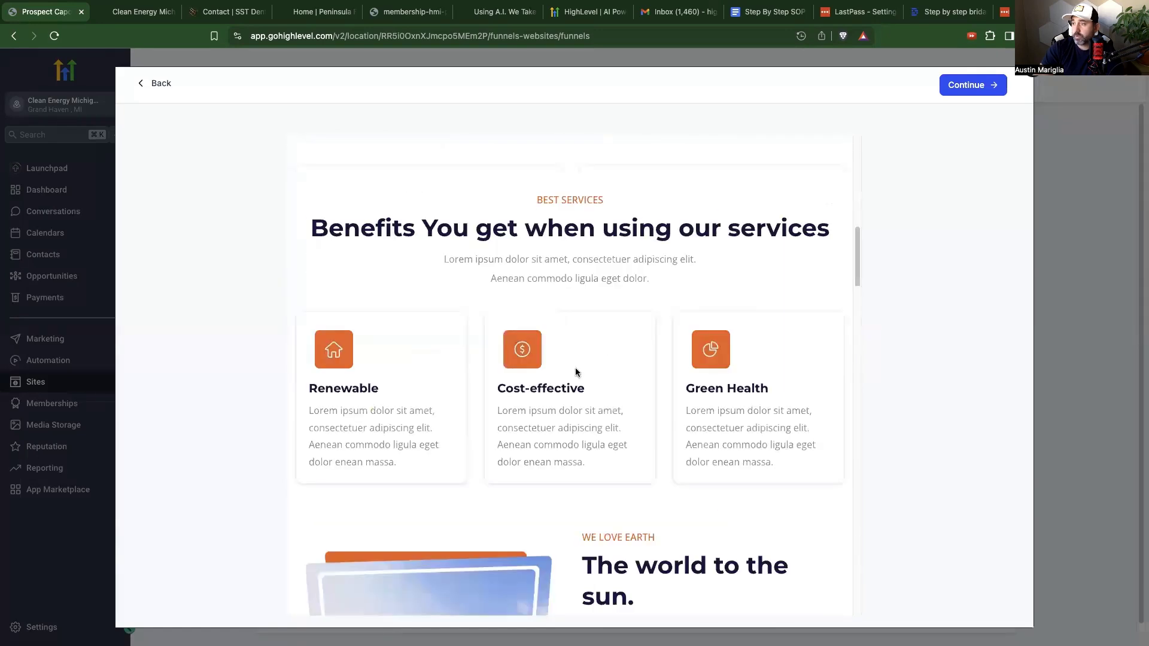
pyautogui.scroll(-5, 512, 420)
pyautogui.scroll(-3, 521, 423)
pyautogui.scroll(15, 538, 429)
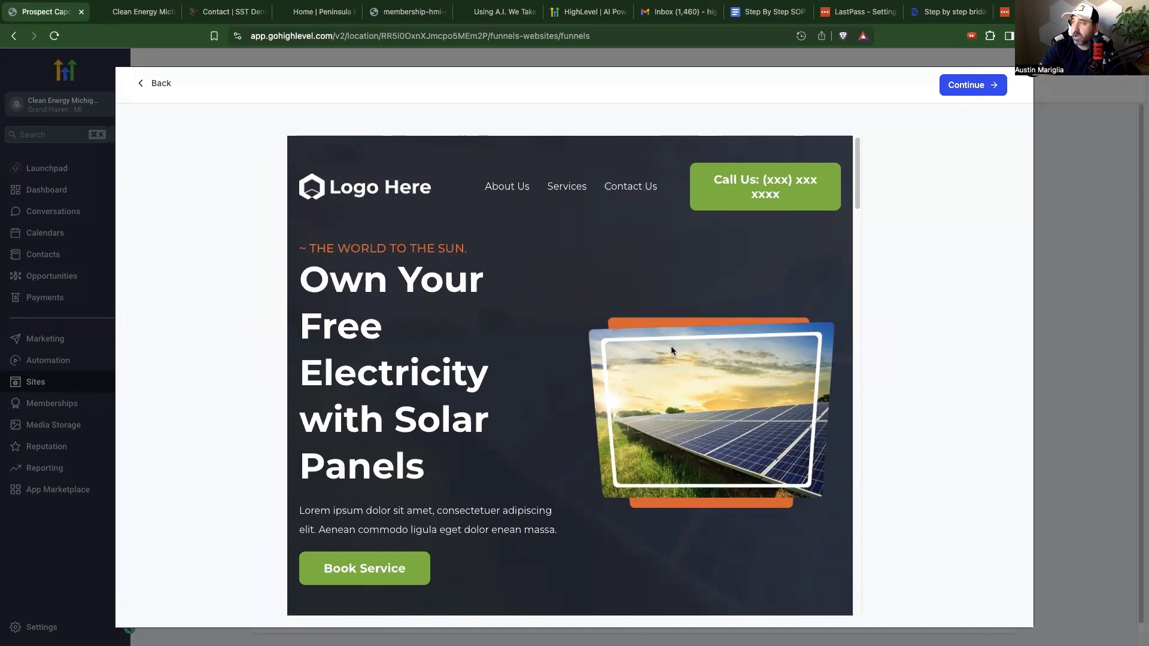
pyautogui.click(1034, 78)
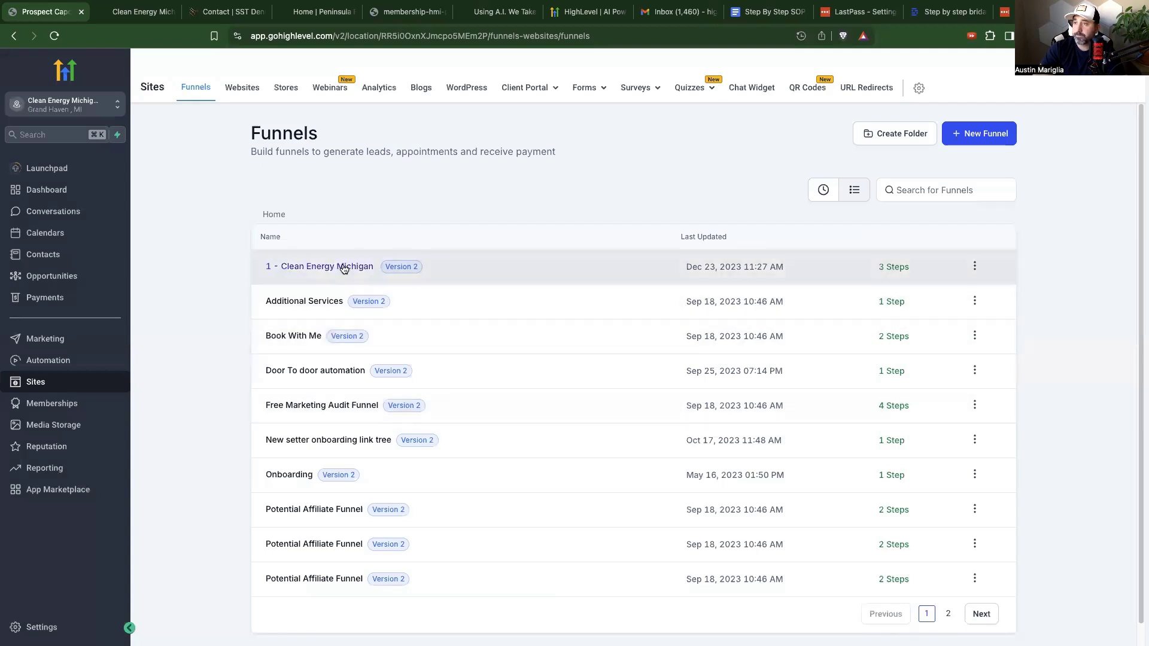
# Open the '1 - Clean Energy Michigan' funnel and edit its Landing Page step
pyautogui.click(343, 268)
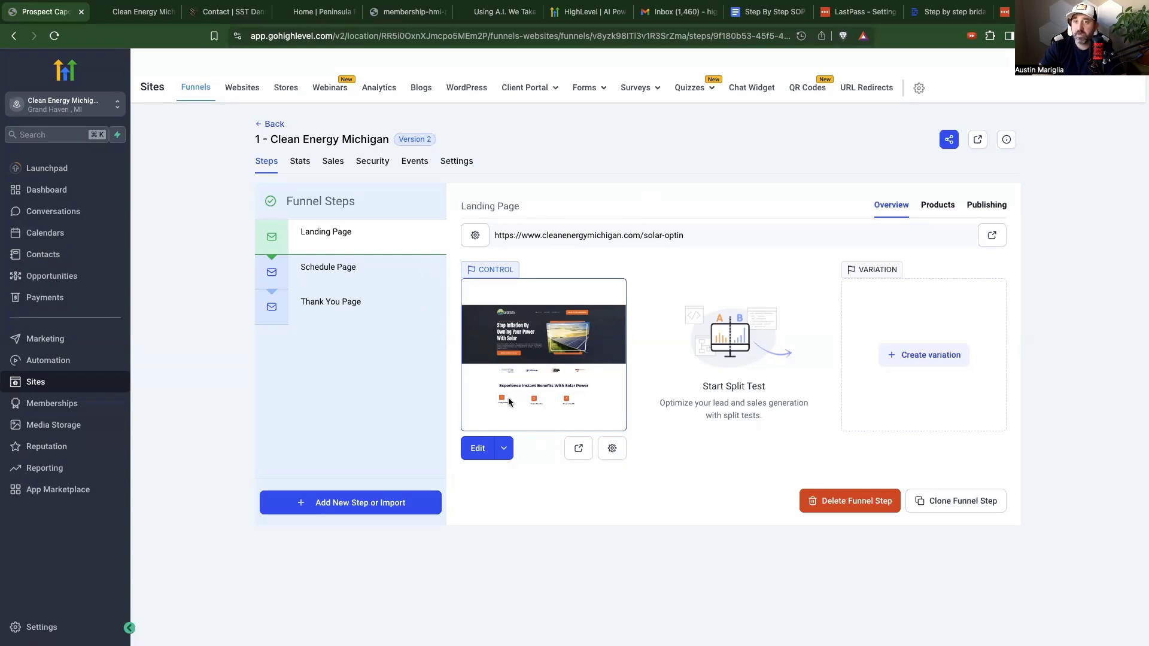
pyautogui.click(479, 451)
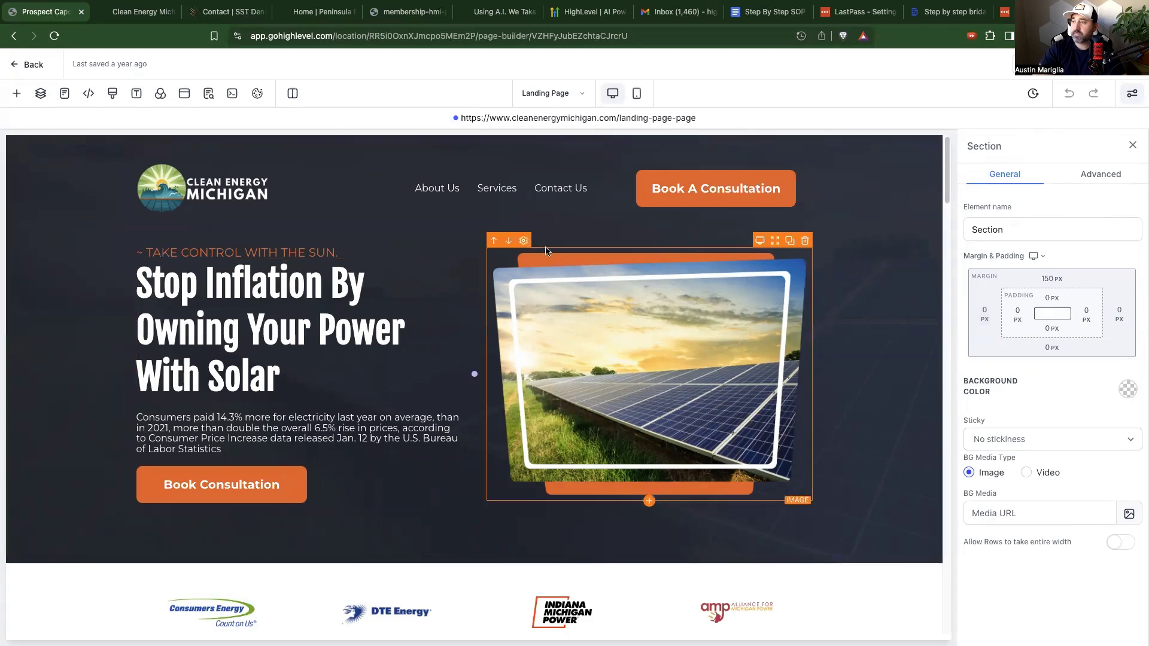
pyautogui.click(687, 201)
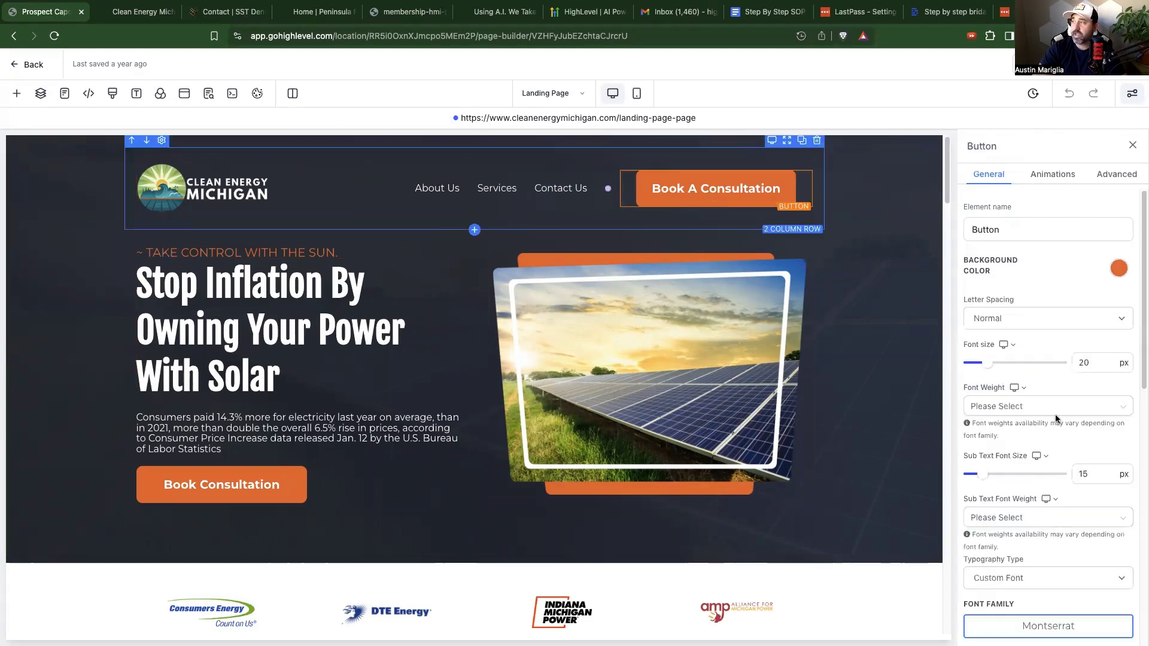
pyautogui.click(772, 414)
pyautogui.scroll(-3, 1008, 425)
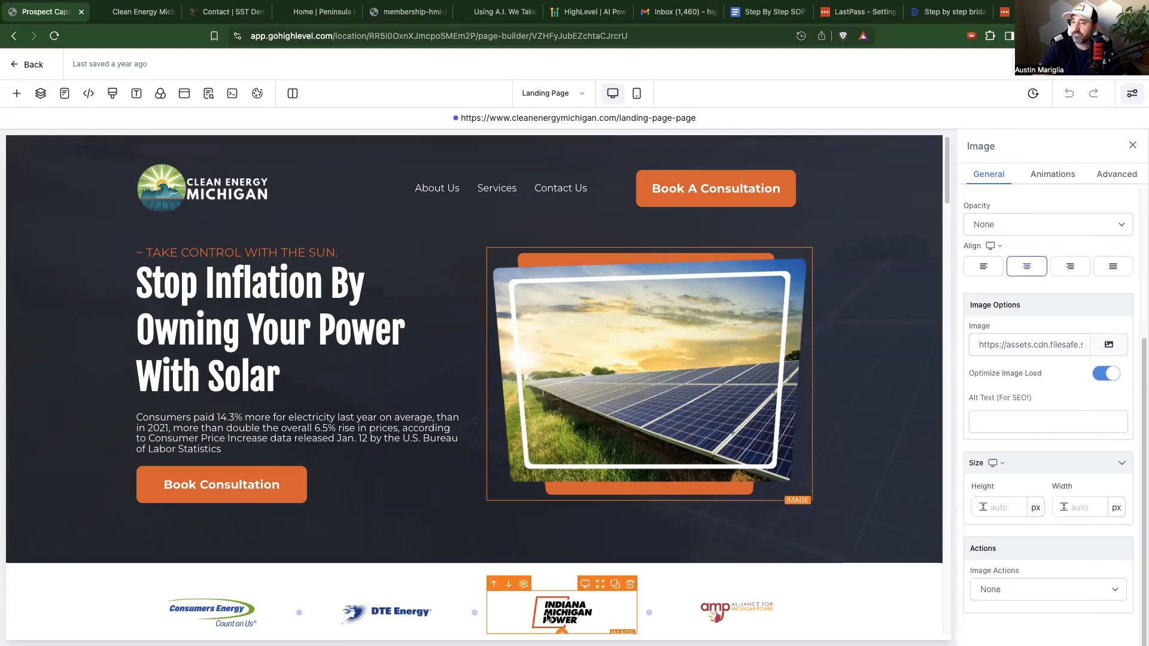
pyautogui.scroll(-1, 623, 452)
pyautogui.scroll(1, 657, 455)
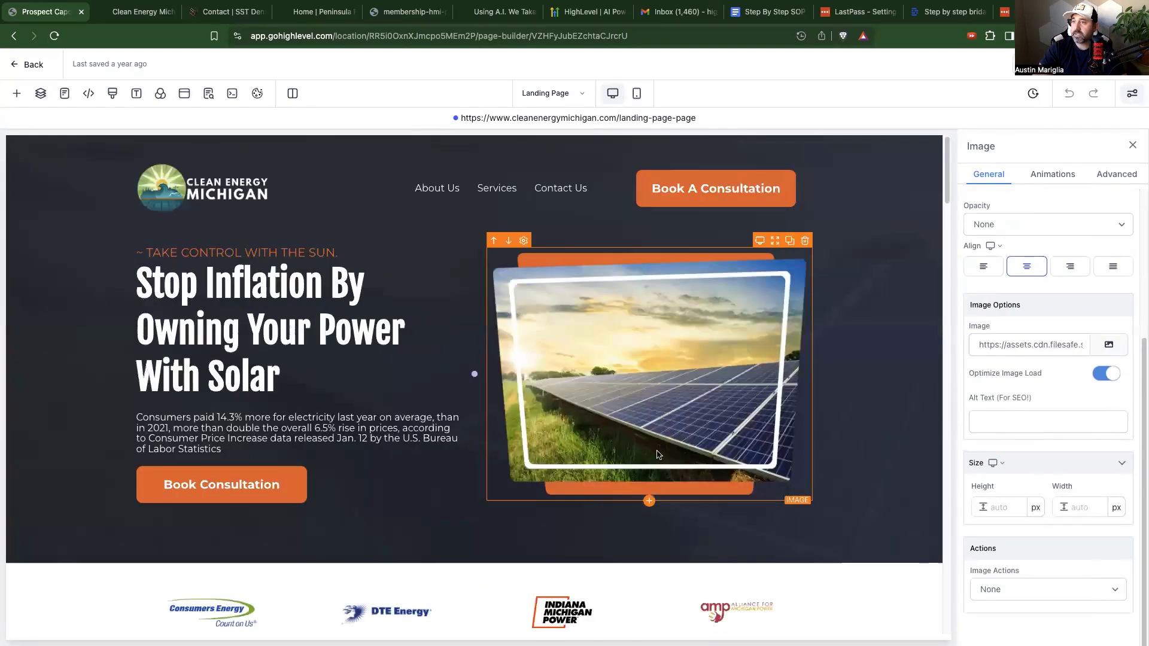
pyautogui.click(209, 192)
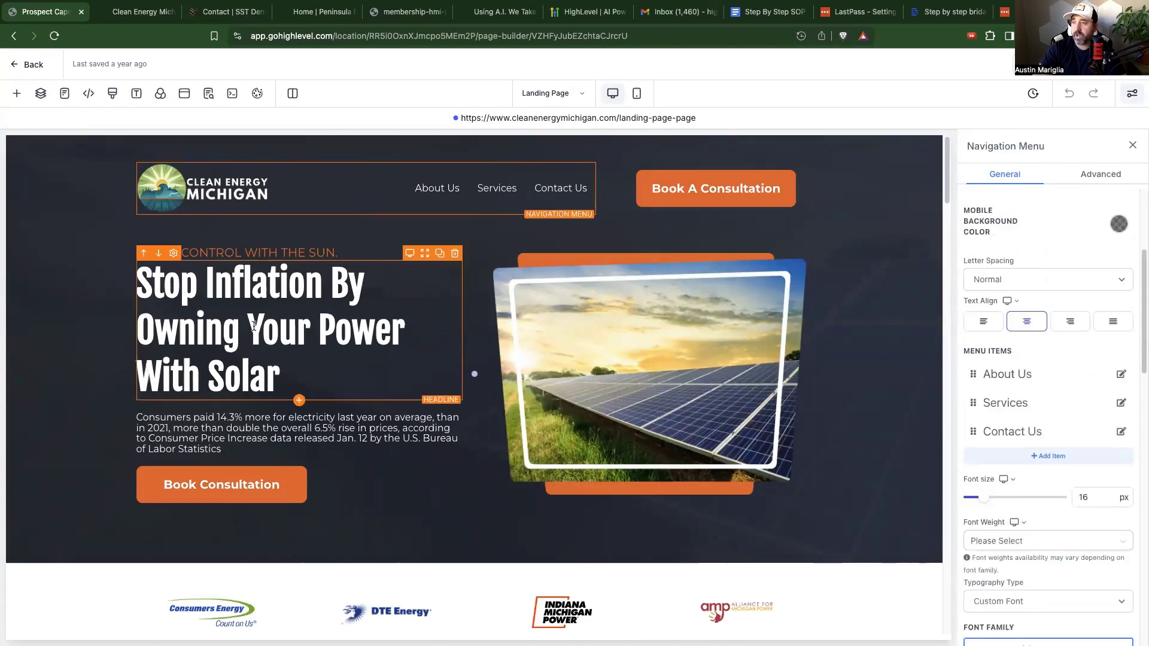
pyautogui.click(332, 371)
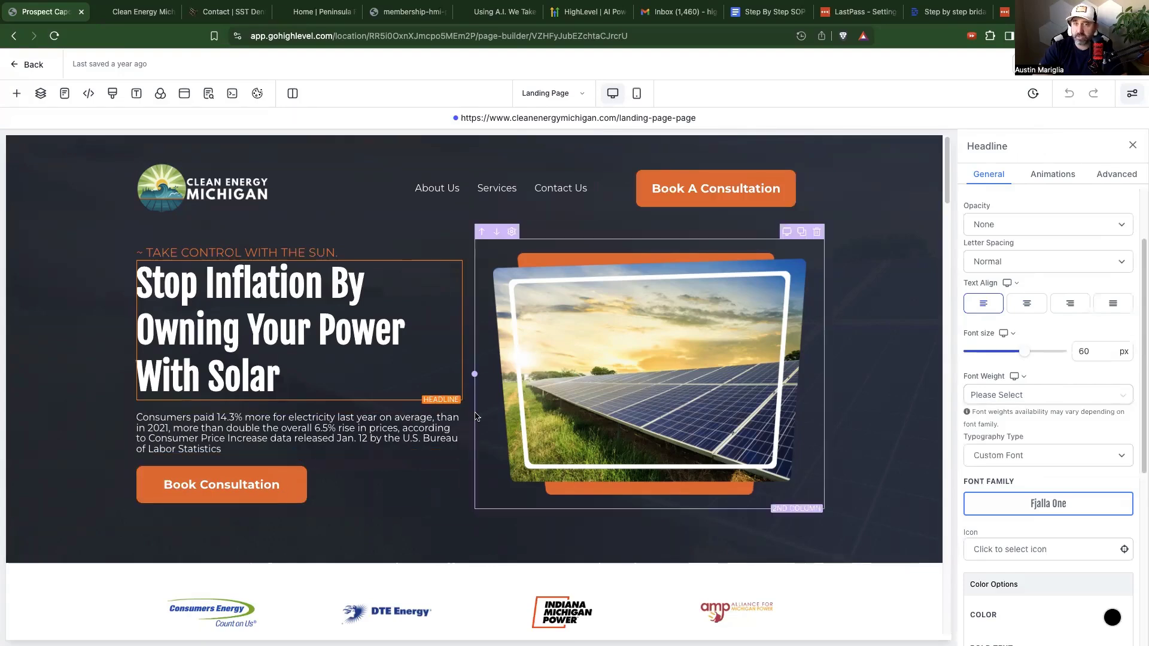
pyautogui.scroll(-2, 475, 416)
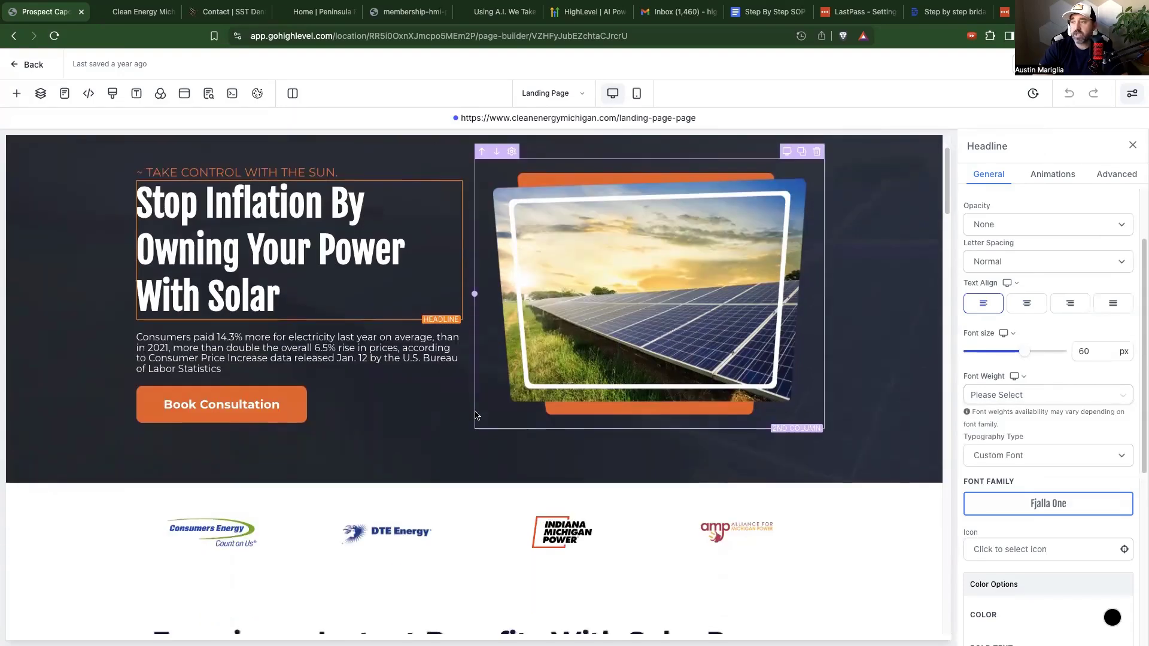
pyautogui.scroll(2, 476, 416)
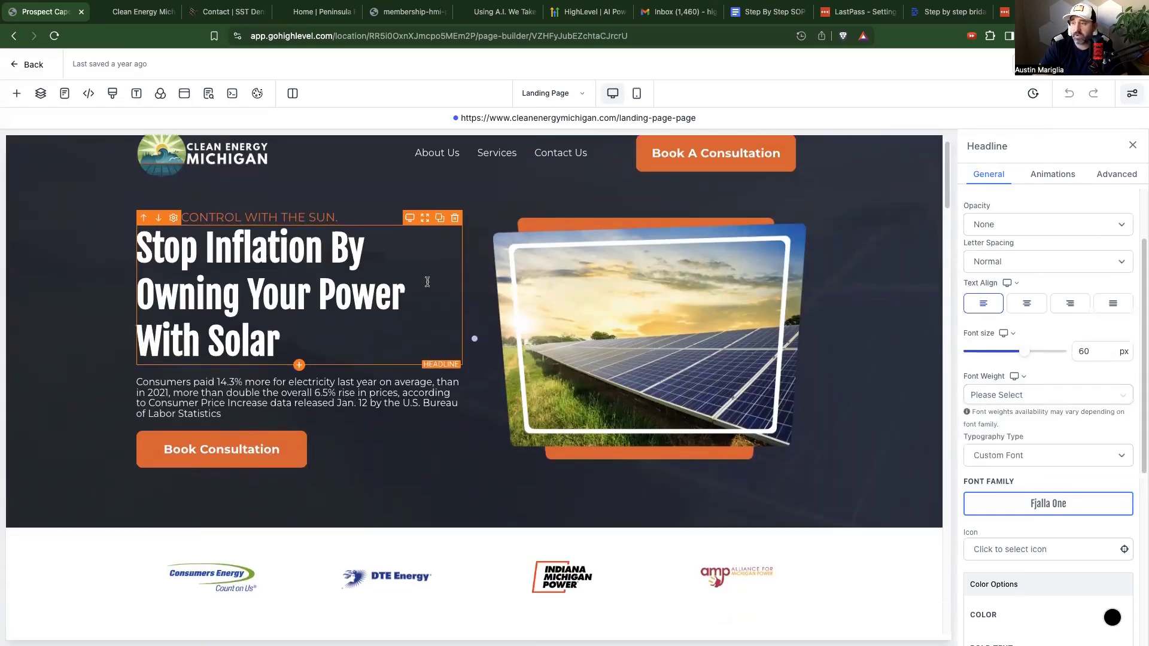
pyautogui.scroll(-10, 428, 287)
pyautogui.scroll(10, 433, 283)
pyautogui.scroll(-10, 434, 284)
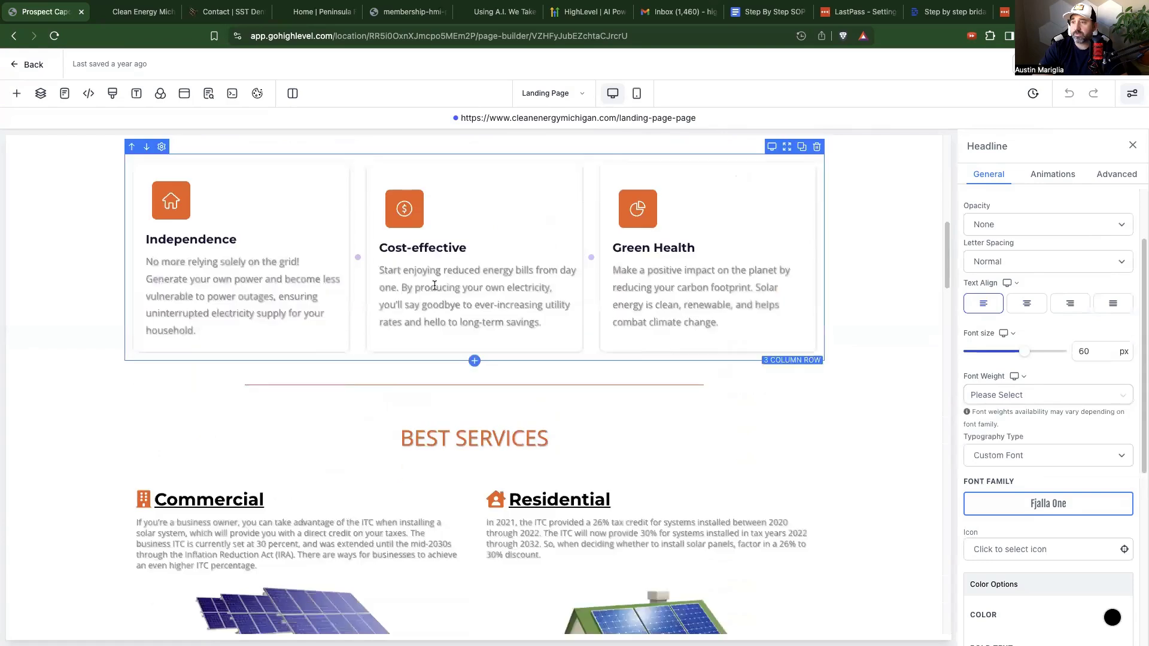
pyautogui.scroll(-3, 352, 308)
pyautogui.scroll(-3, 677, 280)
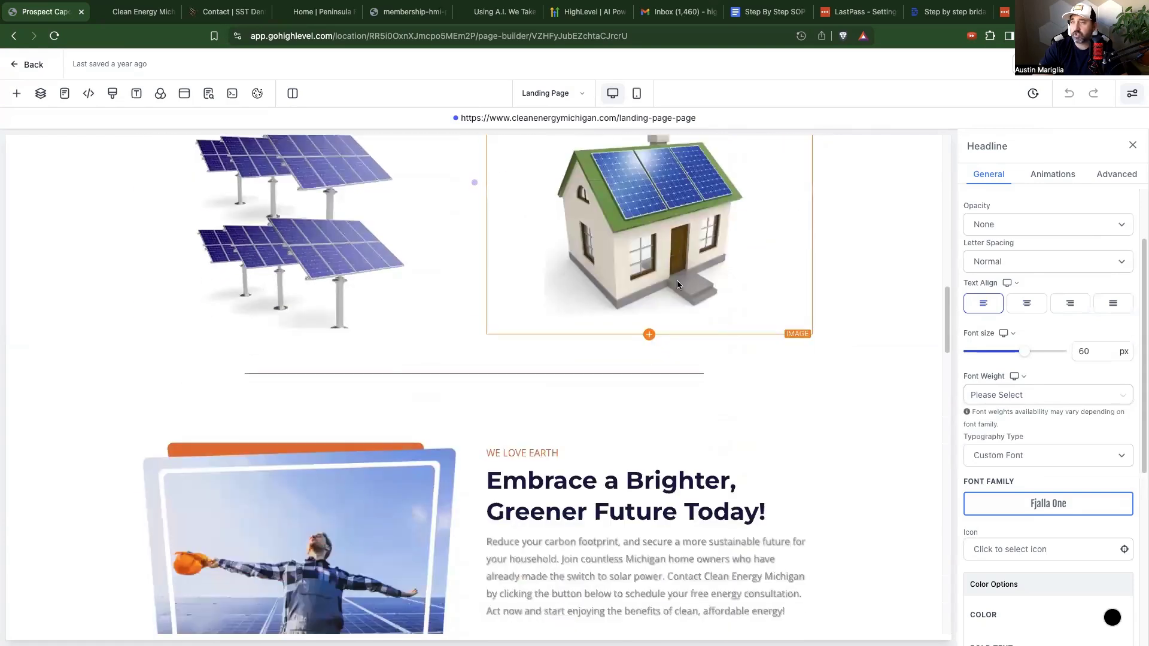
pyautogui.scroll(-10, 677, 281)
pyautogui.scroll(5, 683, 305)
pyautogui.scroll(10, 694, 362)
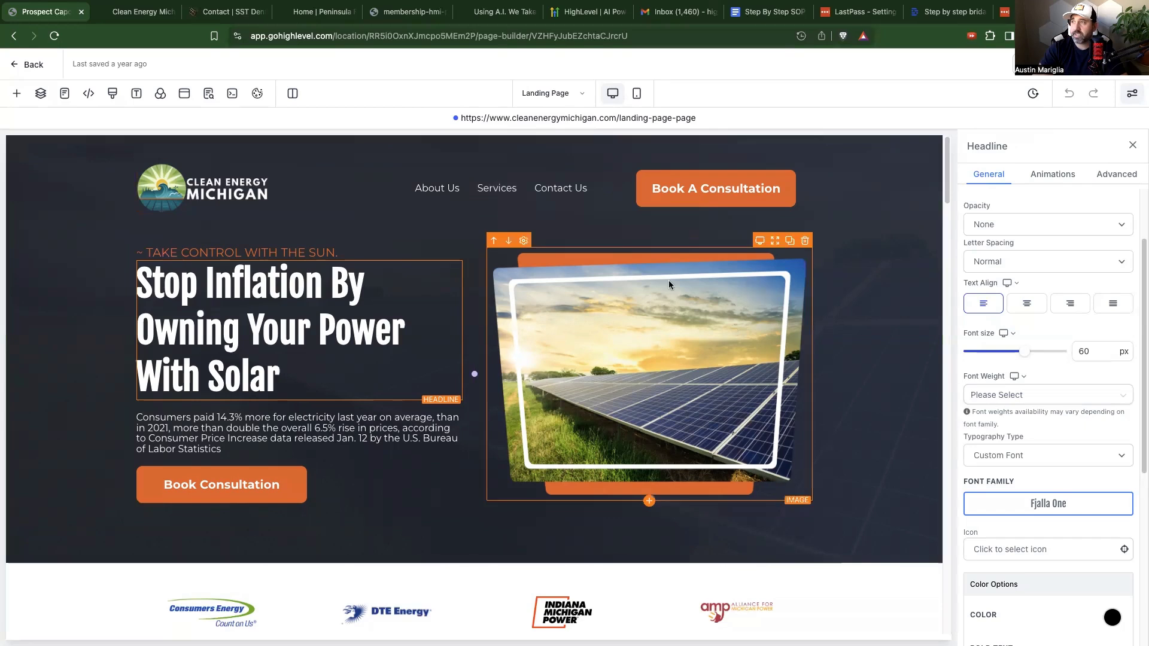
# View the live landing page and test its services and call-to-action nav links
pyautogui.click(134, 12)
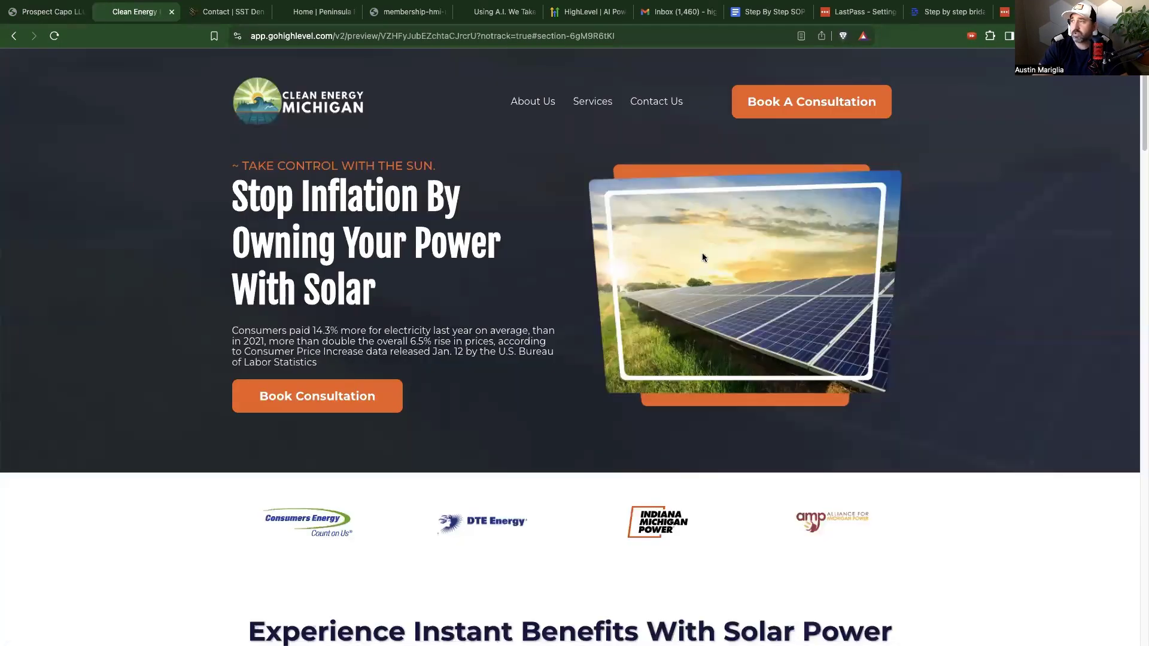
pyautogui.scroll(-4, 814, 257)
pyautogui.scroll(-4, 813, 256)
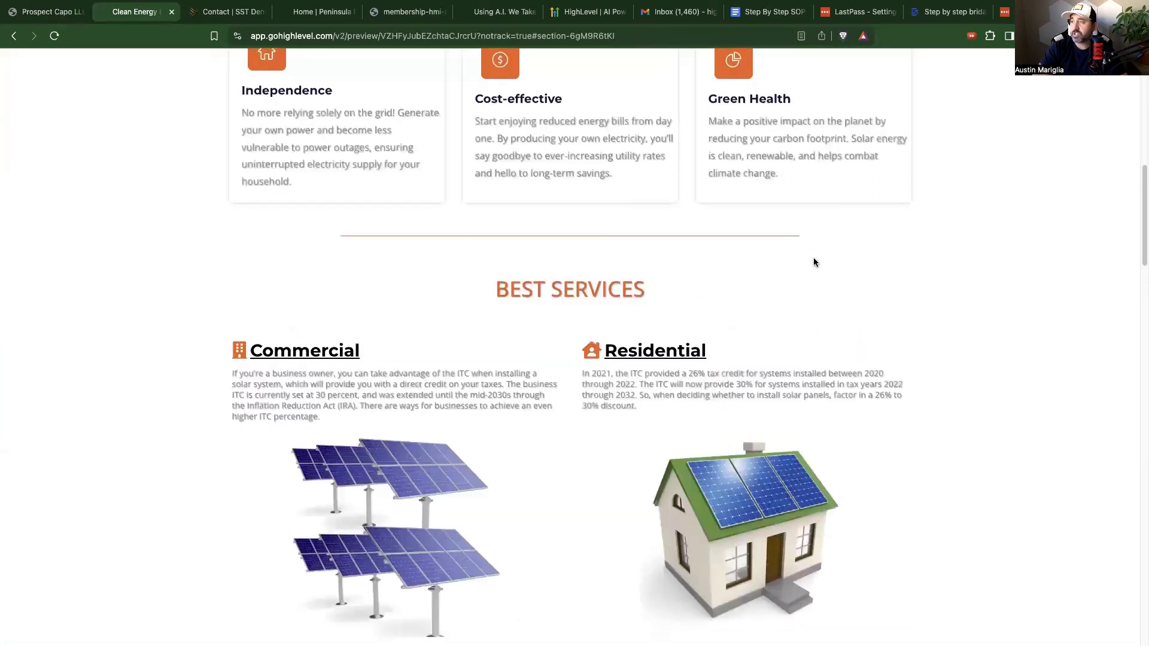
pyautogui.scroll(-4, 813, 258)
pyautogui.scroll(-10, 816, 263)
pyautogui.scroll(5, 817, 263)
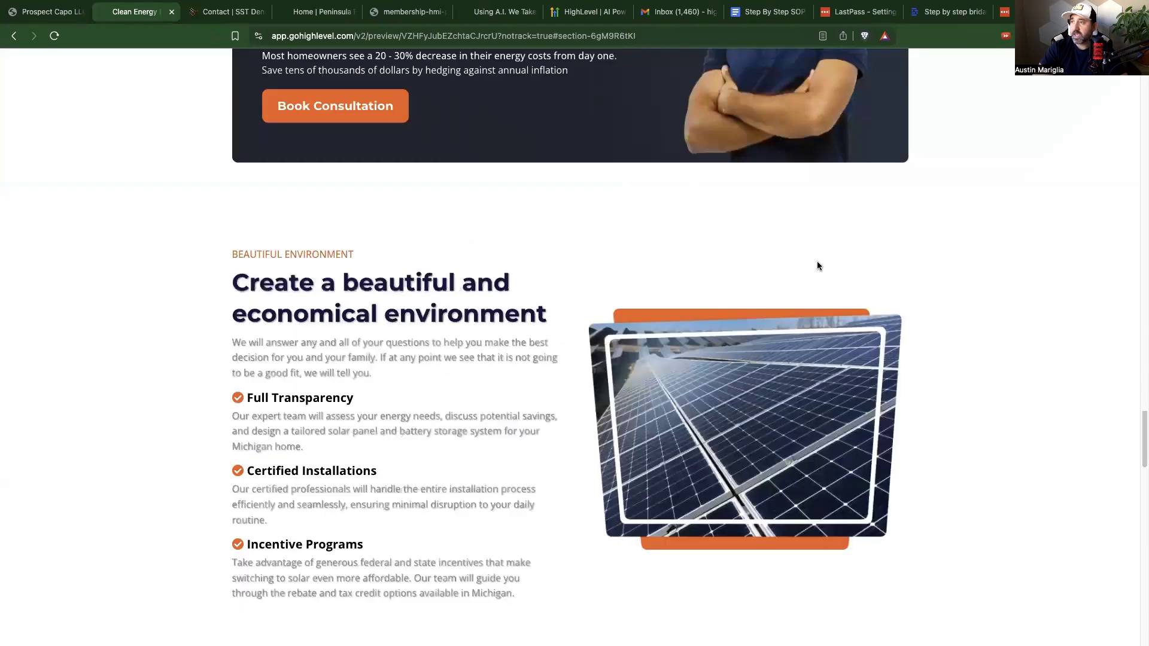
pyautogui.scroll(15, 576, 146)
pyautogui.scroll(-8, 541, 103)
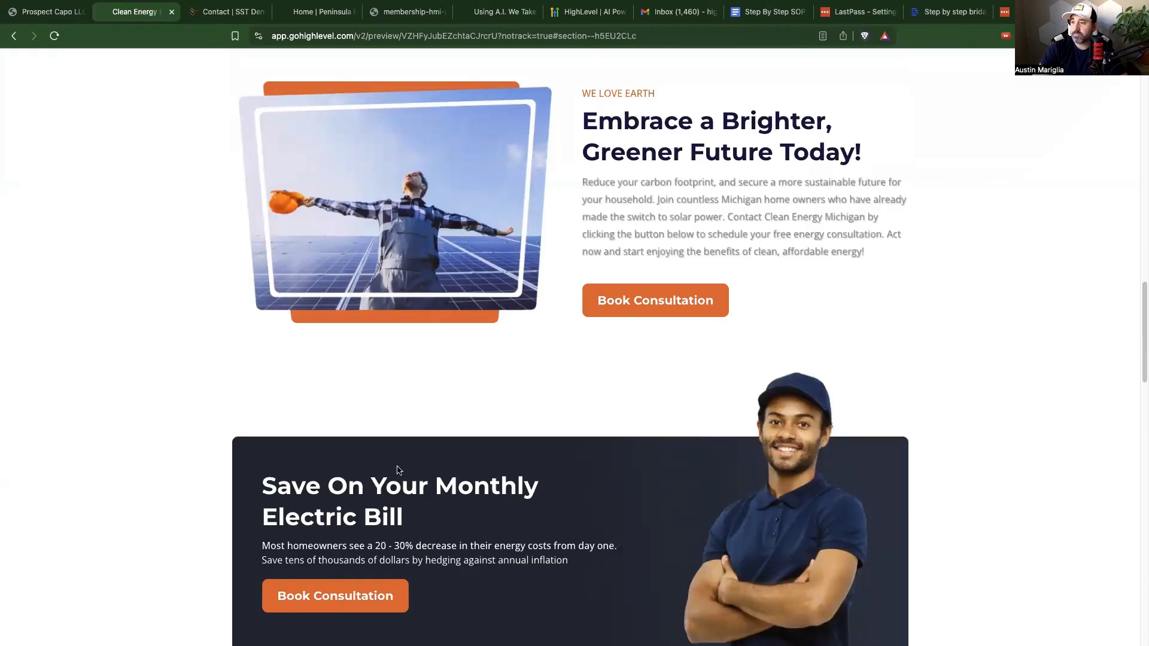
pyautogui.scroll(1, 585, 543)
pyautogui.scroll(10, 598, 97)
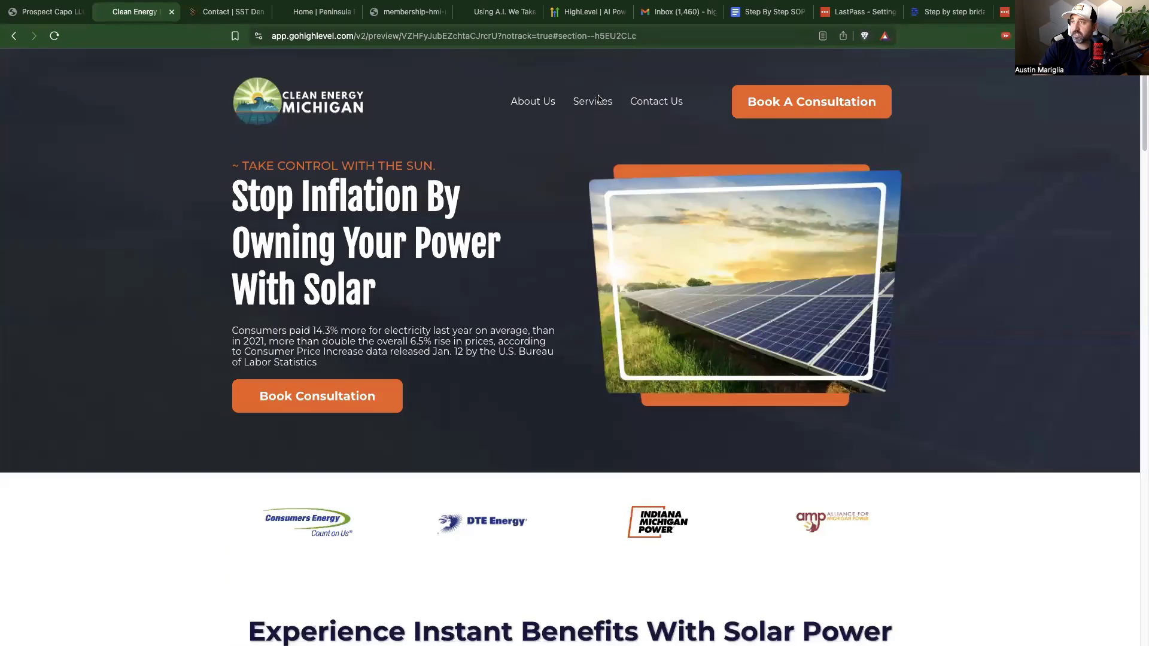
pyautogui.click(598, 96)
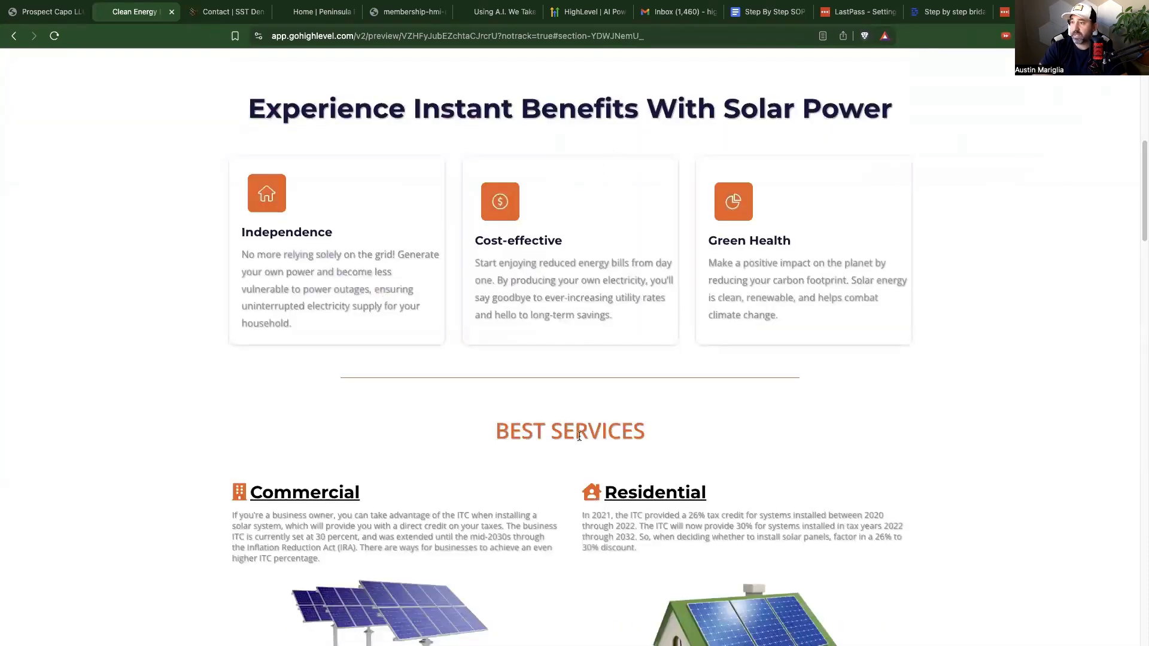
pyautogui.scroll(-1, 601, 431)
pyautogui.scroll(7, 600, 435)
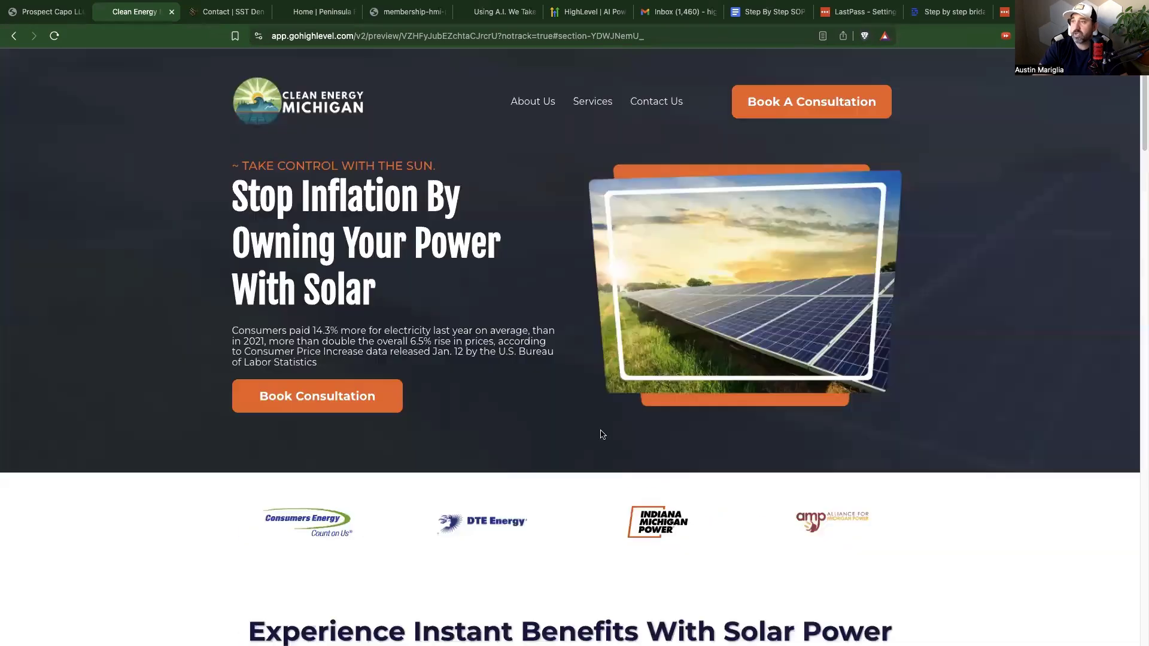
pyautogui.click(666, 100)
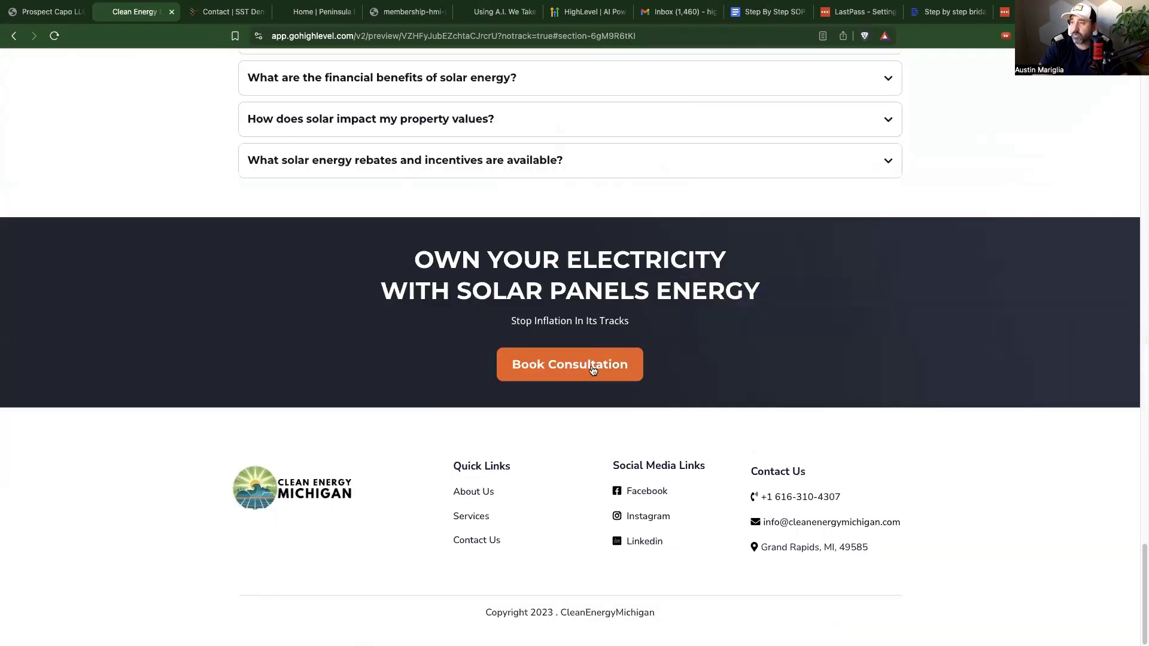
# Request a consultation, agreeing to the terms, and submit the form
pyautogui.click(546, 363)
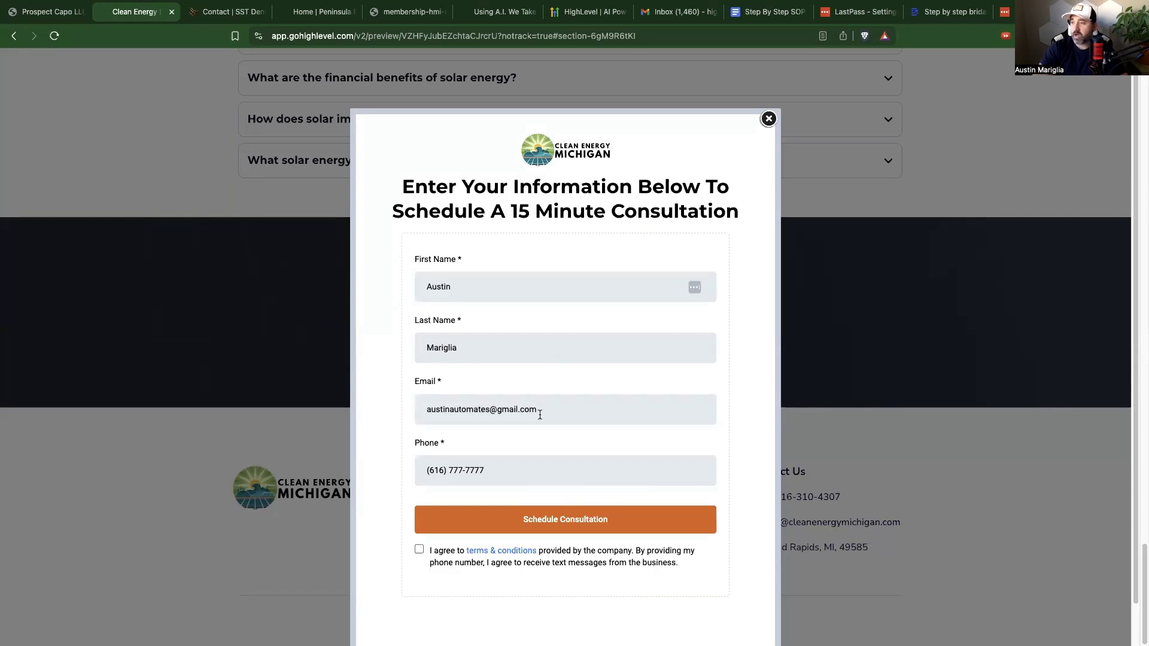
pyautogui.scroll(-1, 543, 413)
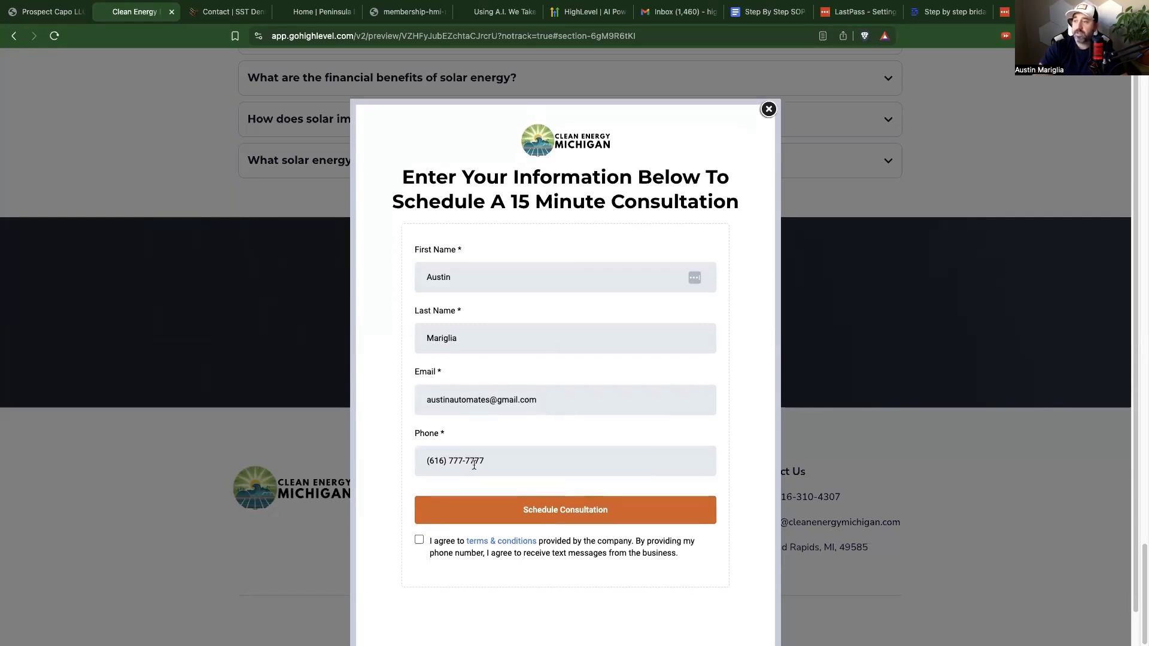
pyautogui.click(419, 539)
pyautogui.click(595, 520)
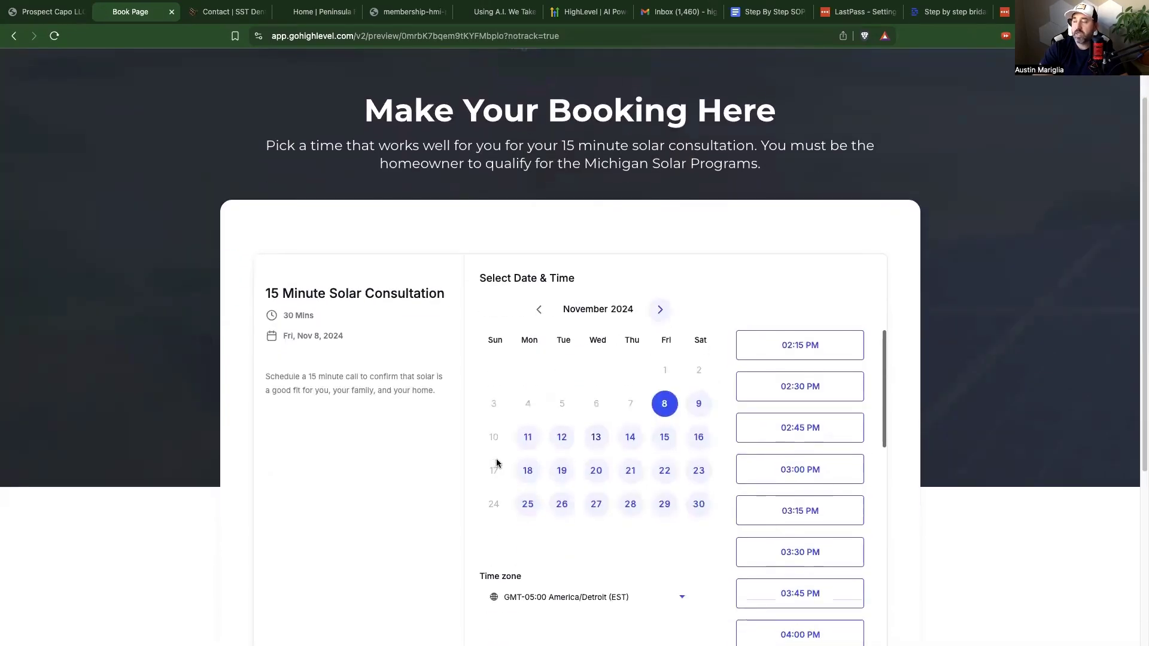
pyautogui.scroll(-2, 431, 411)
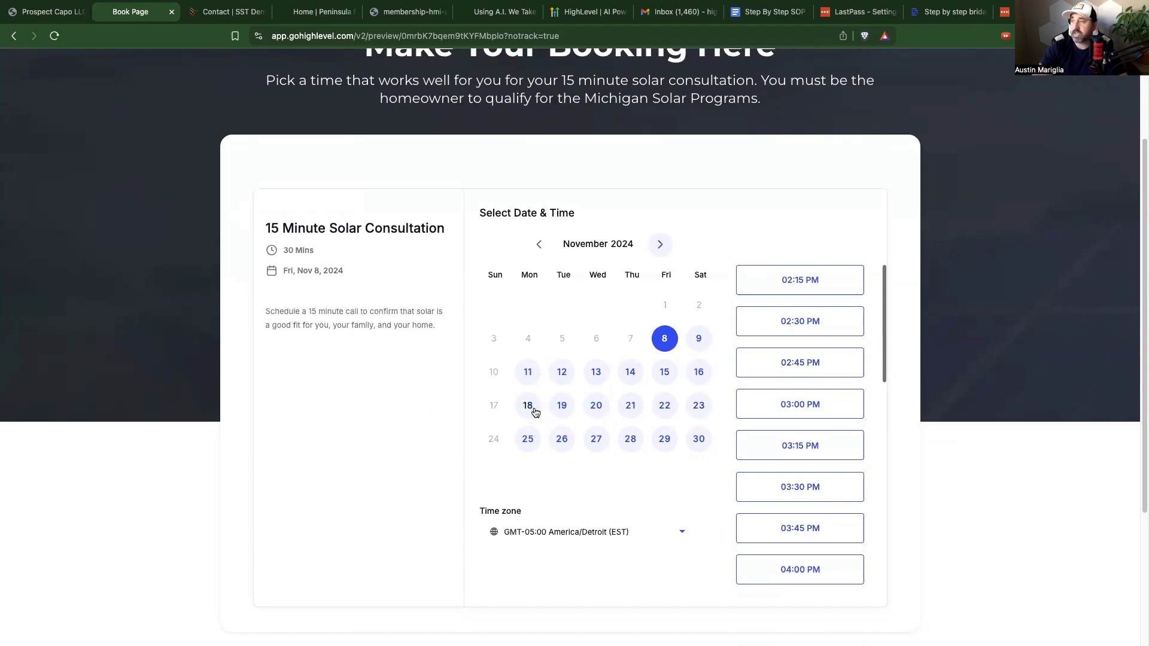
# Choose Monday, Nov 11, 2024 at 11:00 AM for the 15-minute solar consultation
pyautogui.click(529, 375)
pyautogui.click(802, 447)
pyautogui.click(836, 447)
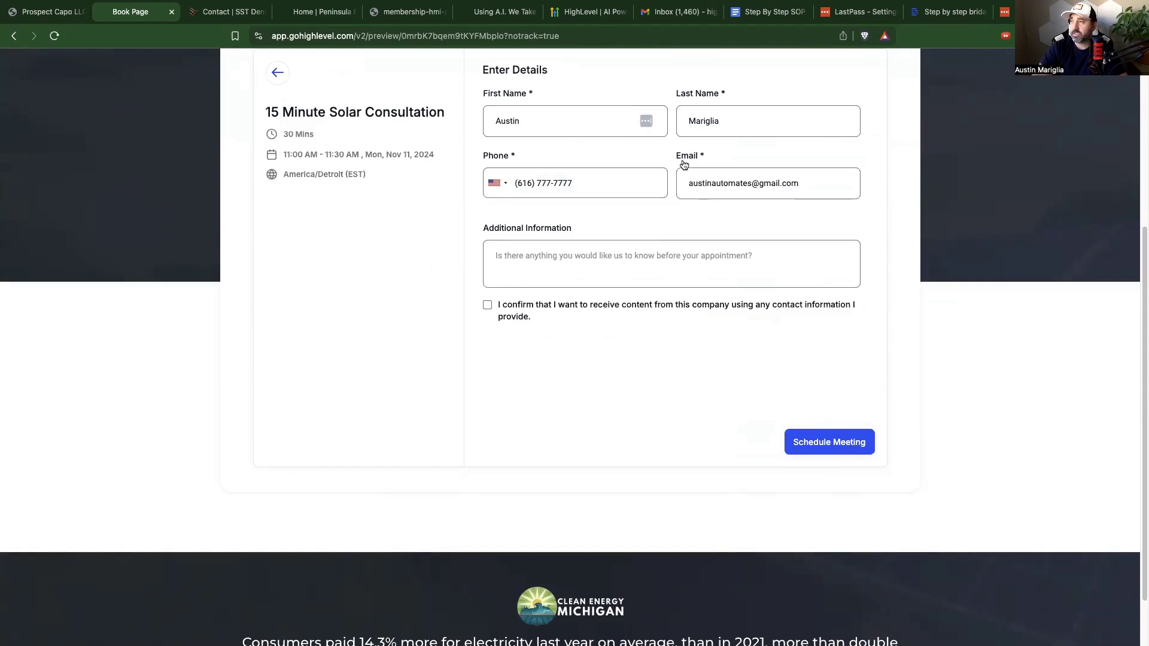
# Add a note, consent to receiving content and schedule the meeting
pyautogui.click(613, 268)
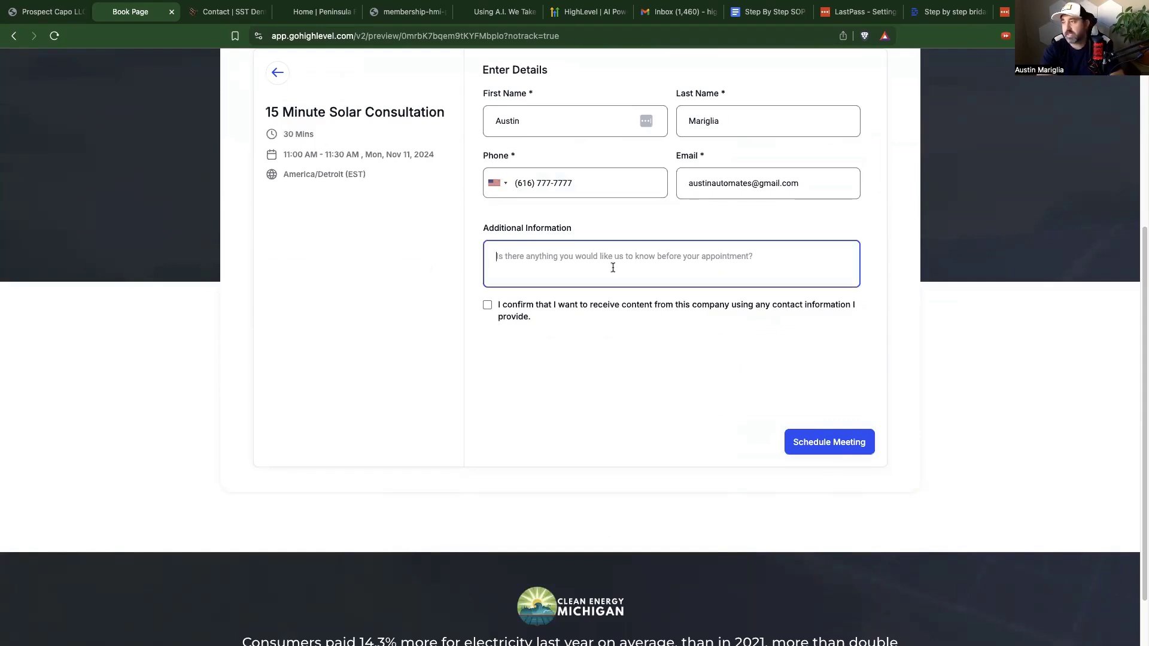
pyautogui.write('I want to know what I will save')
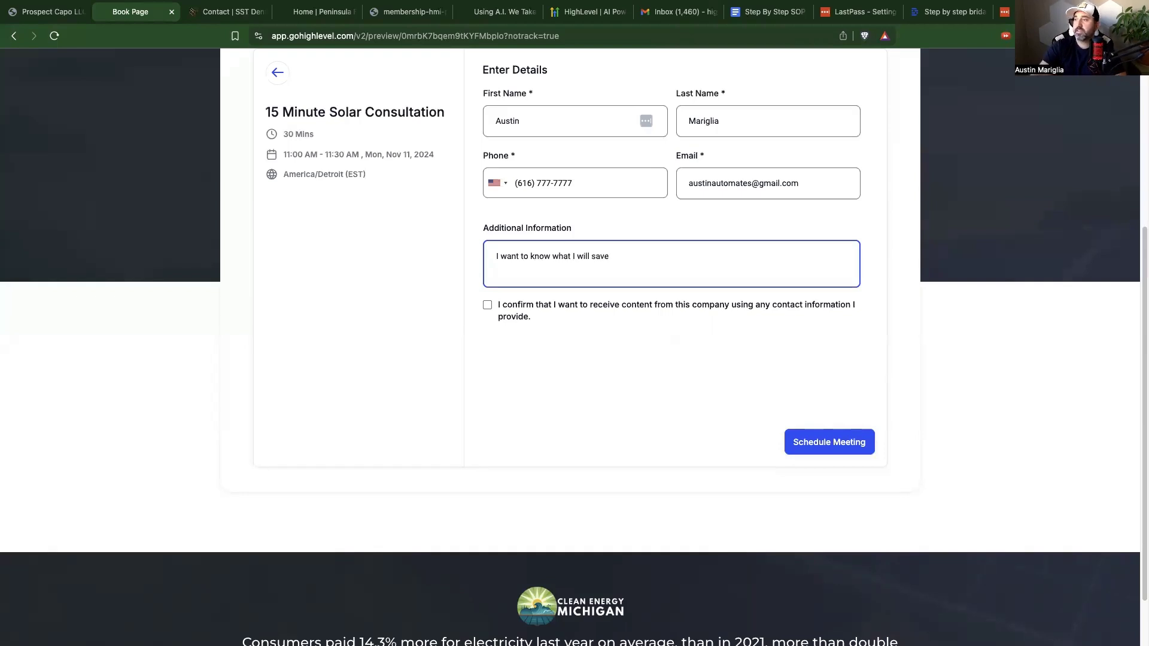
pyautogui.click(487, 306)
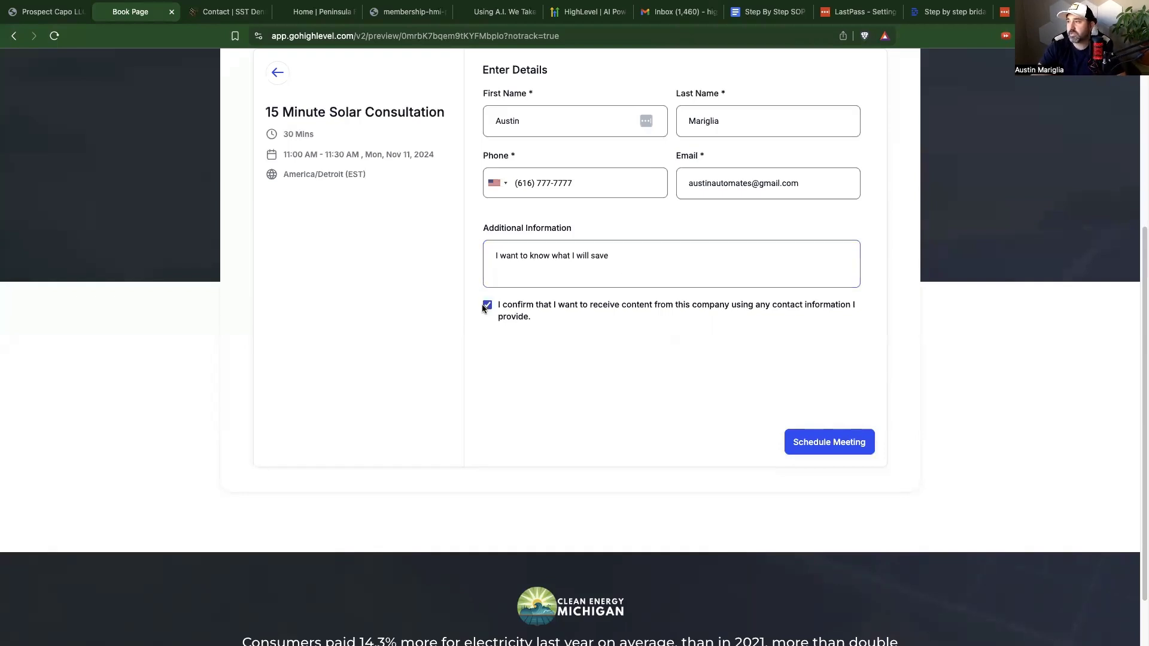
pyautogui.click(839, 445)
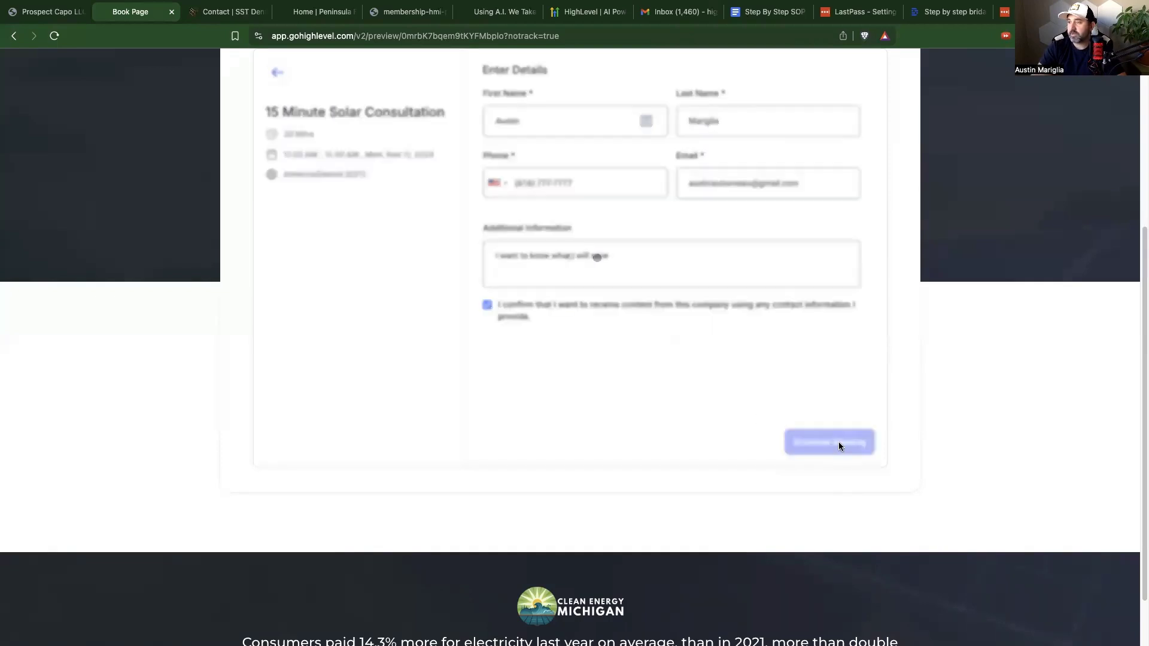
pyautogui.scroll(2, 807, 403)
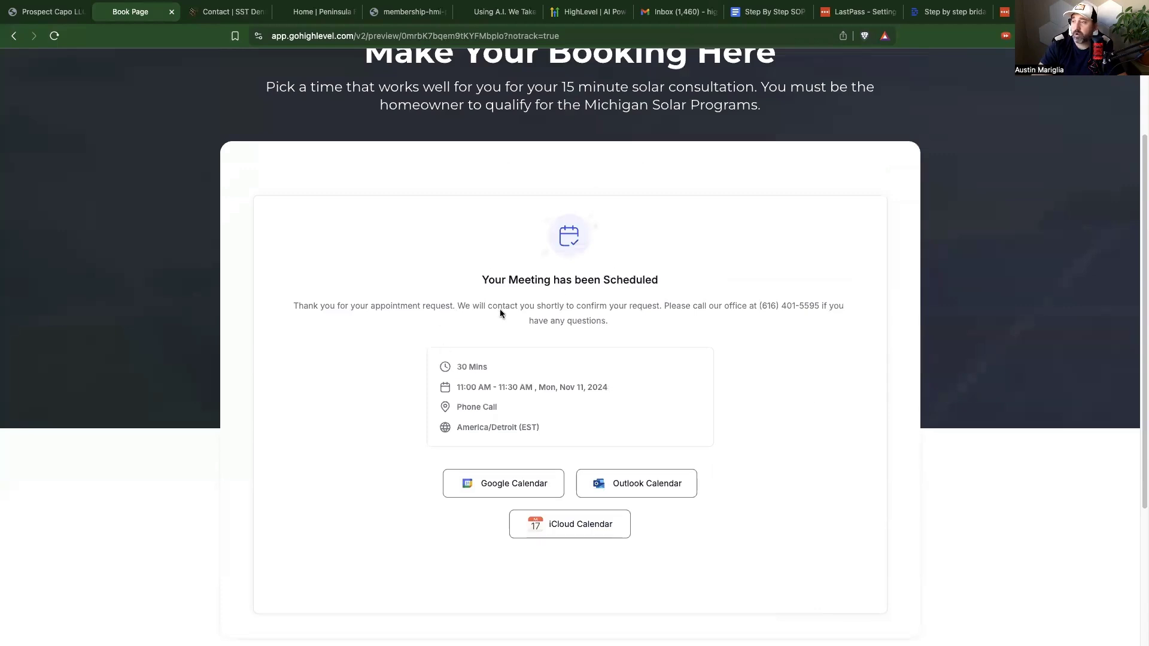
pyautogui.scroll(-1, 584, 434)
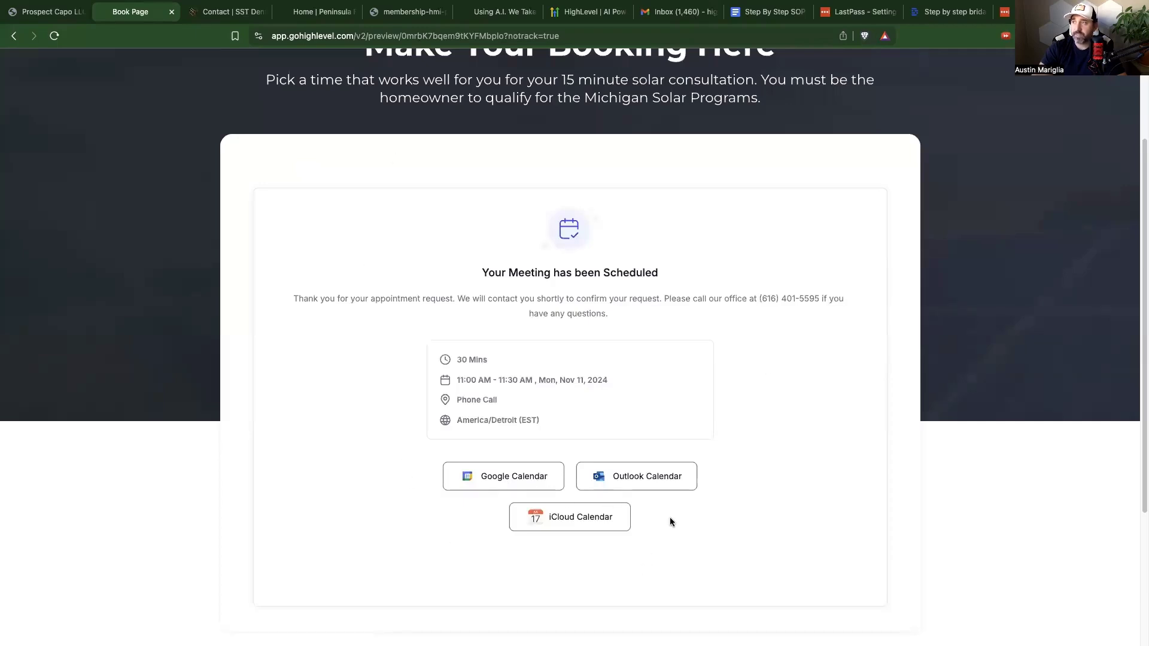
pyautogui.scroll(3, 670, 521)
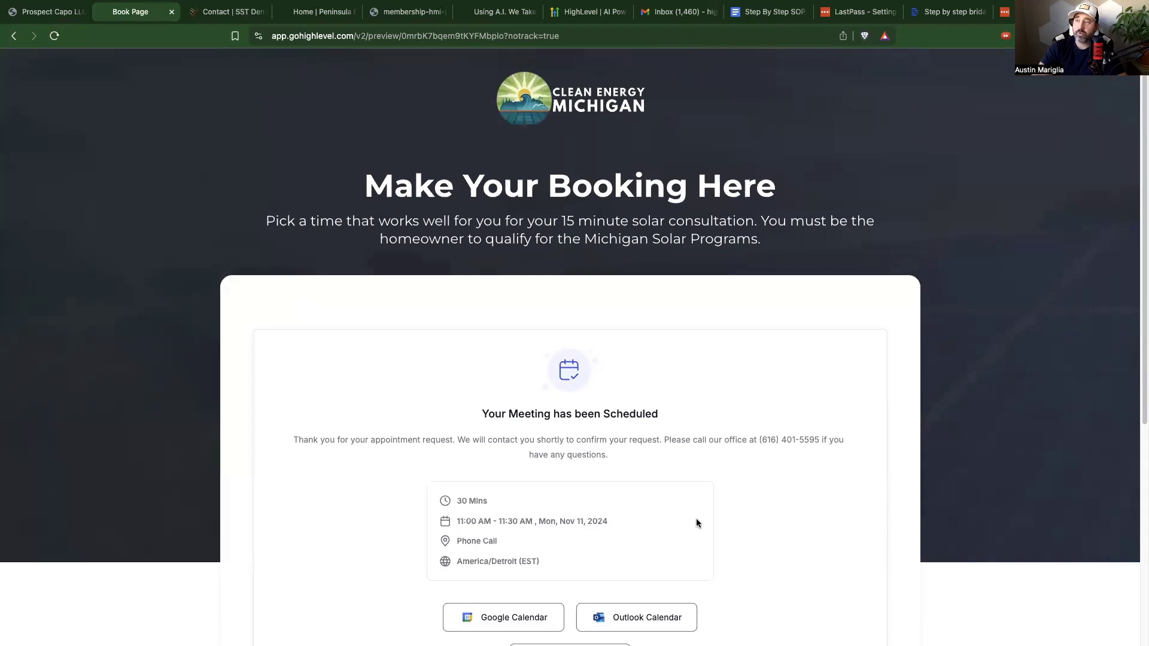
# View the Calendars week and check the details of Monday's booked appointment
pyautogui.click(50, 15)
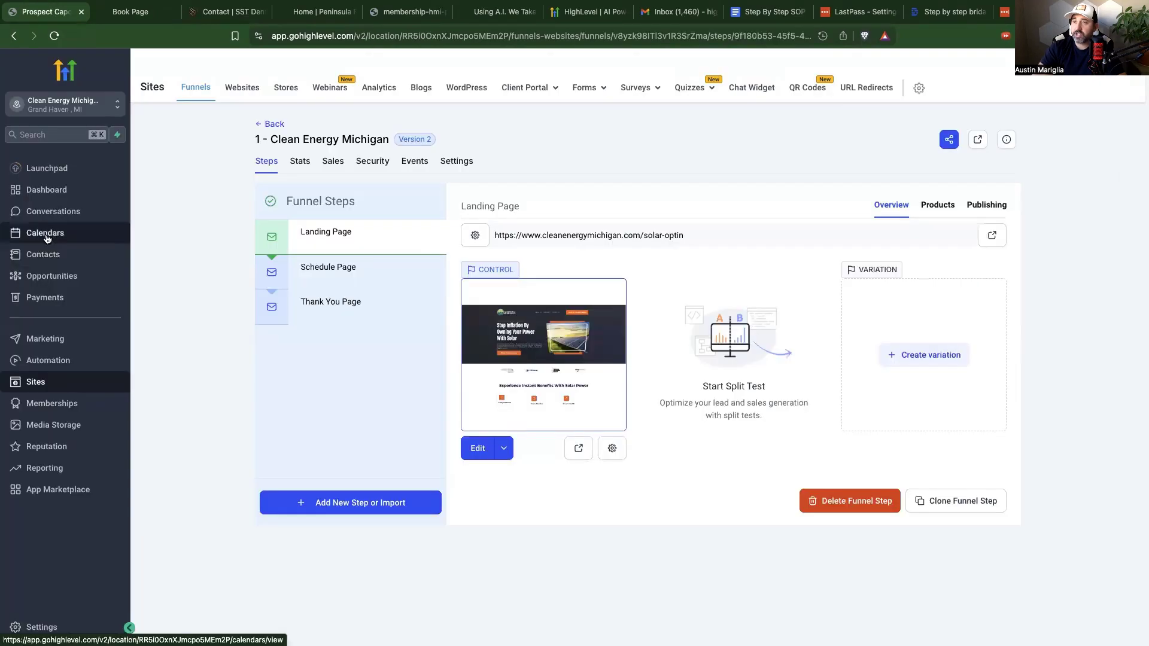
pyautogui.click(45, 236)
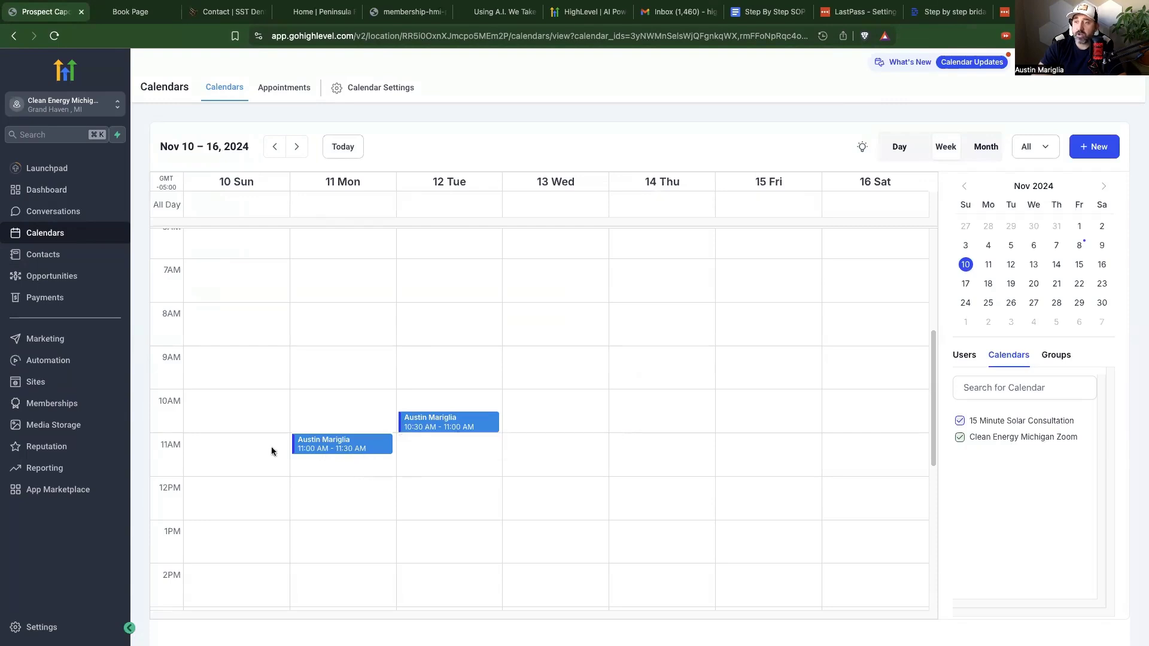
pyautogui.click(343, 442)
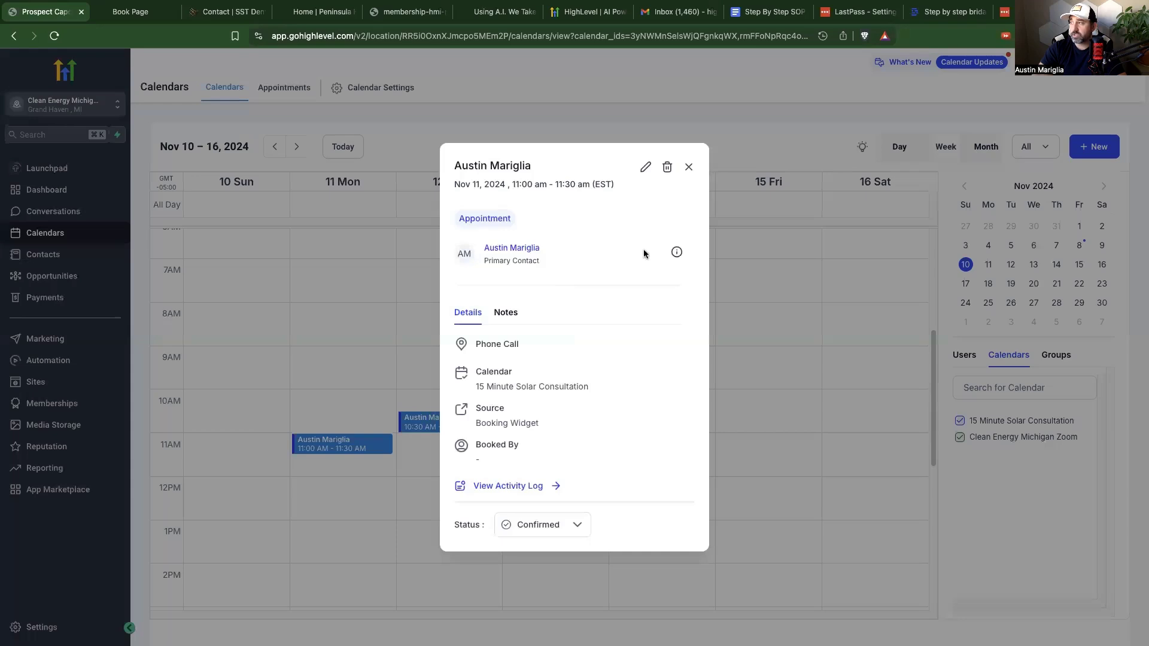
pyautogui.click(689, 168)
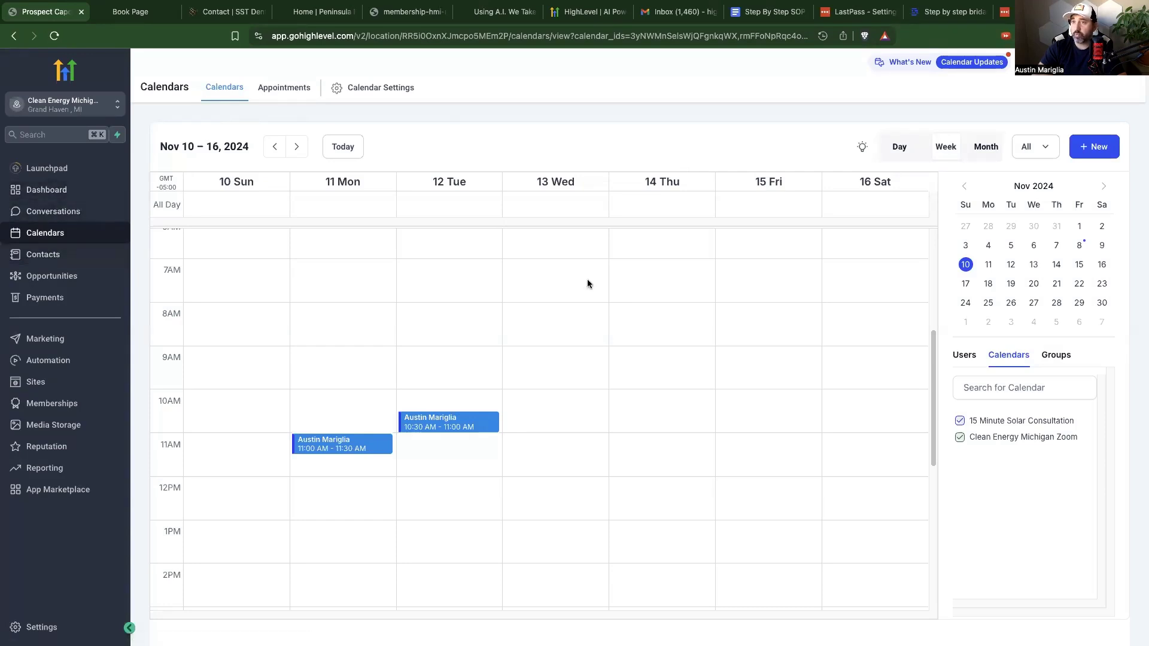
# From the Clean Energy Michigan funnel, go to account Settings and view the connected Domains
pyautogui.click(68, 384)
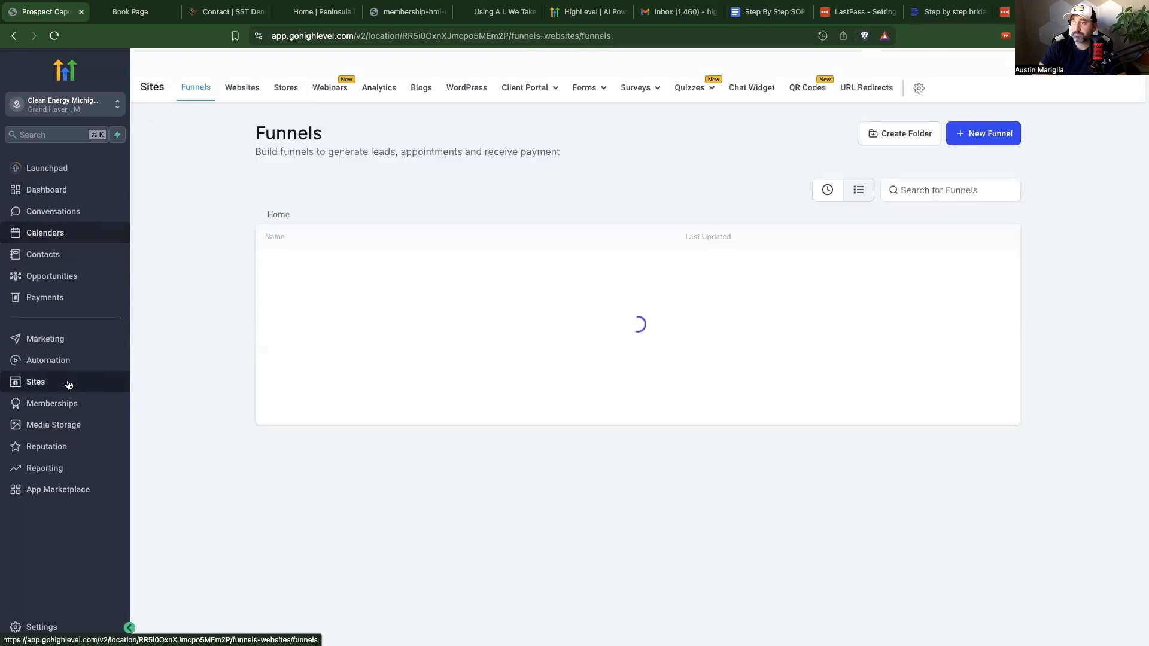
pyautogui.click(332, 274)
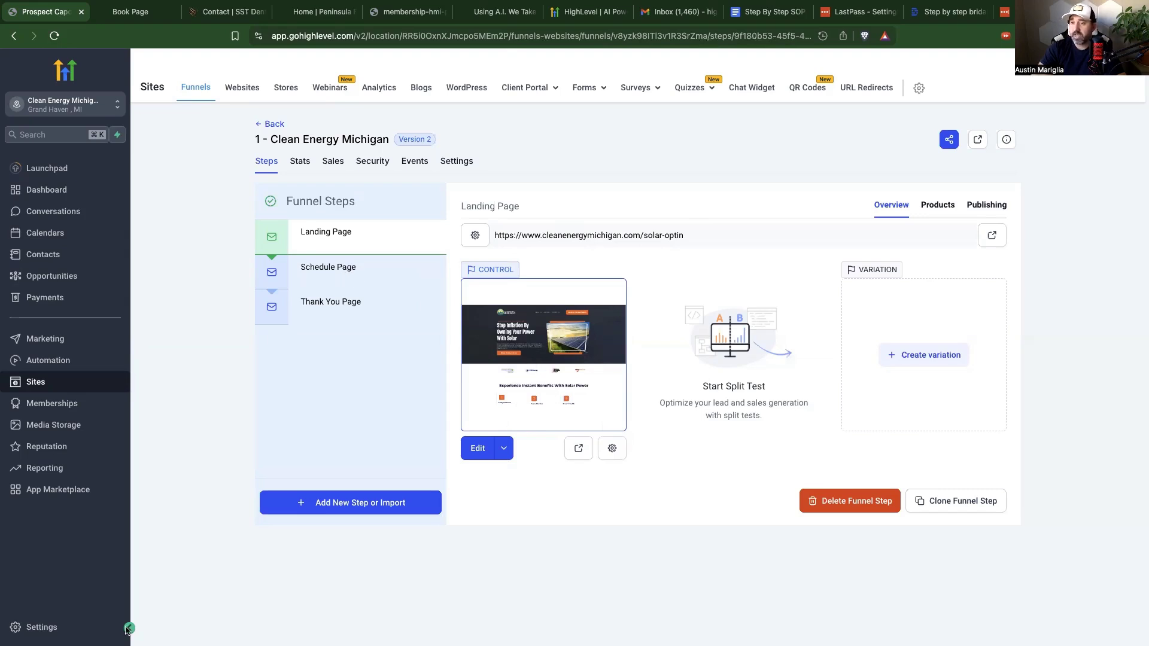
pyautogui.click(41, 629)
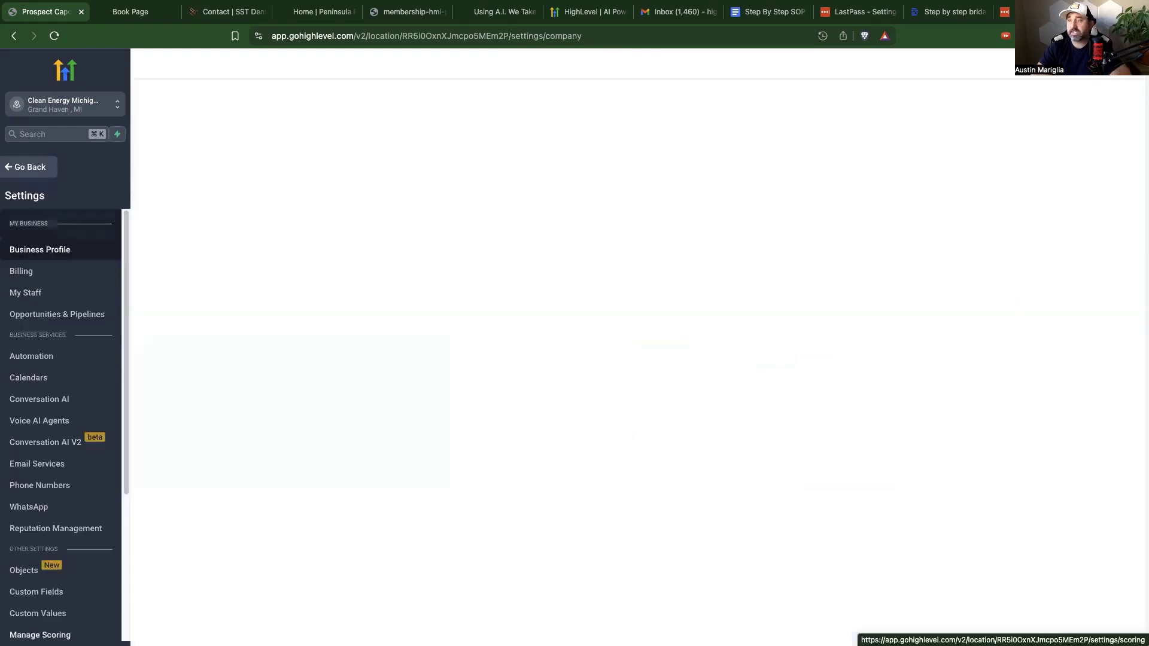
pyautogui.scroll(-1, 42, 630)
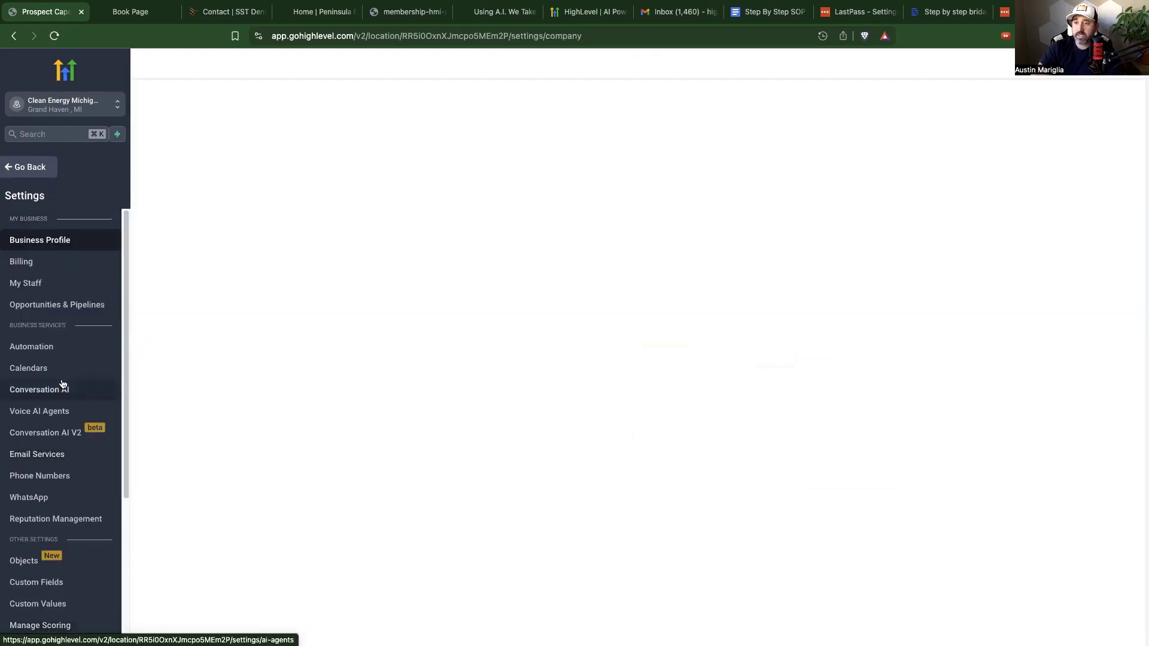
pyautogui.scroll(-5, 68, 431)
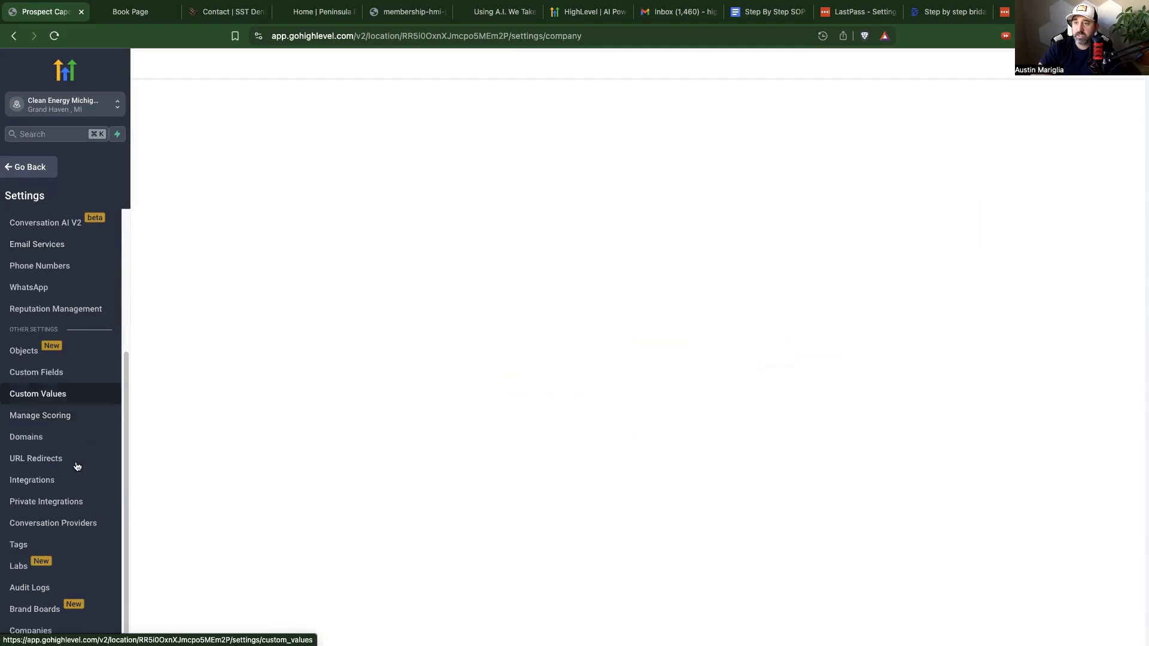
pyautogui.click(41, 439)
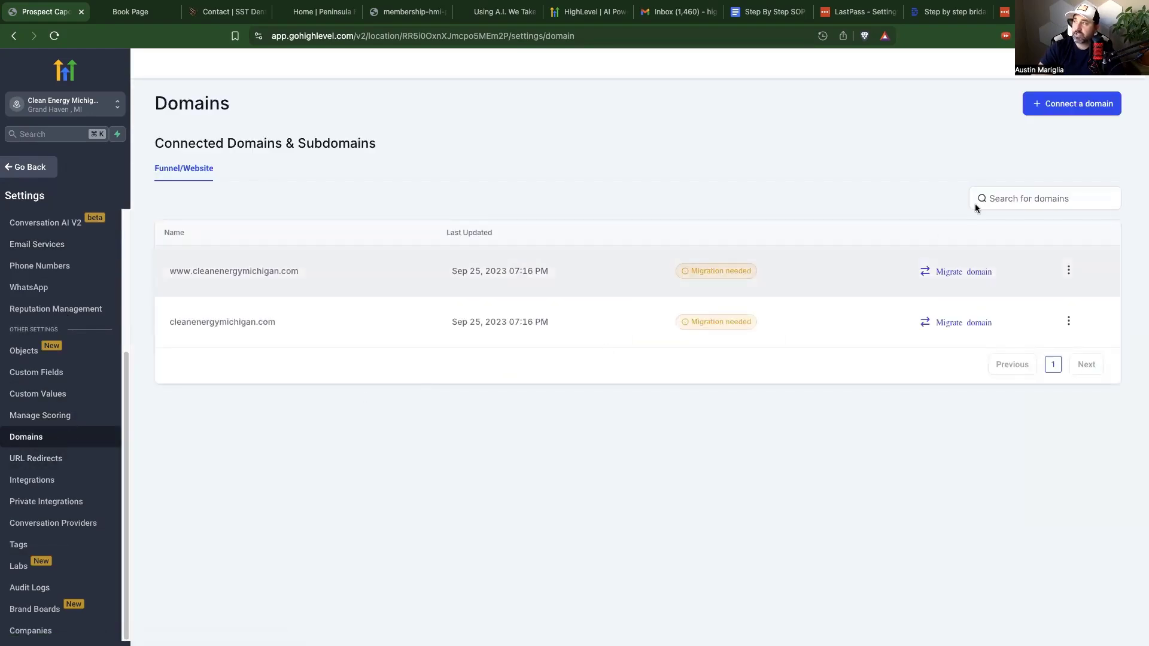
pyautogui.click(1081, 102)
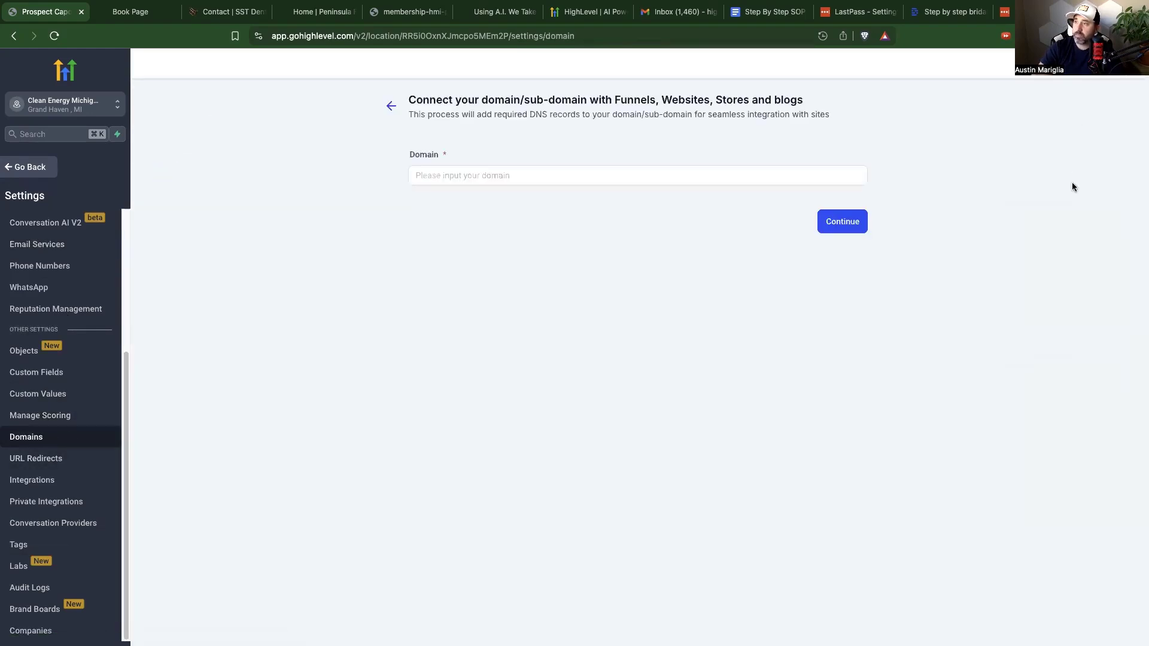
pyautogui.click(479, 175)
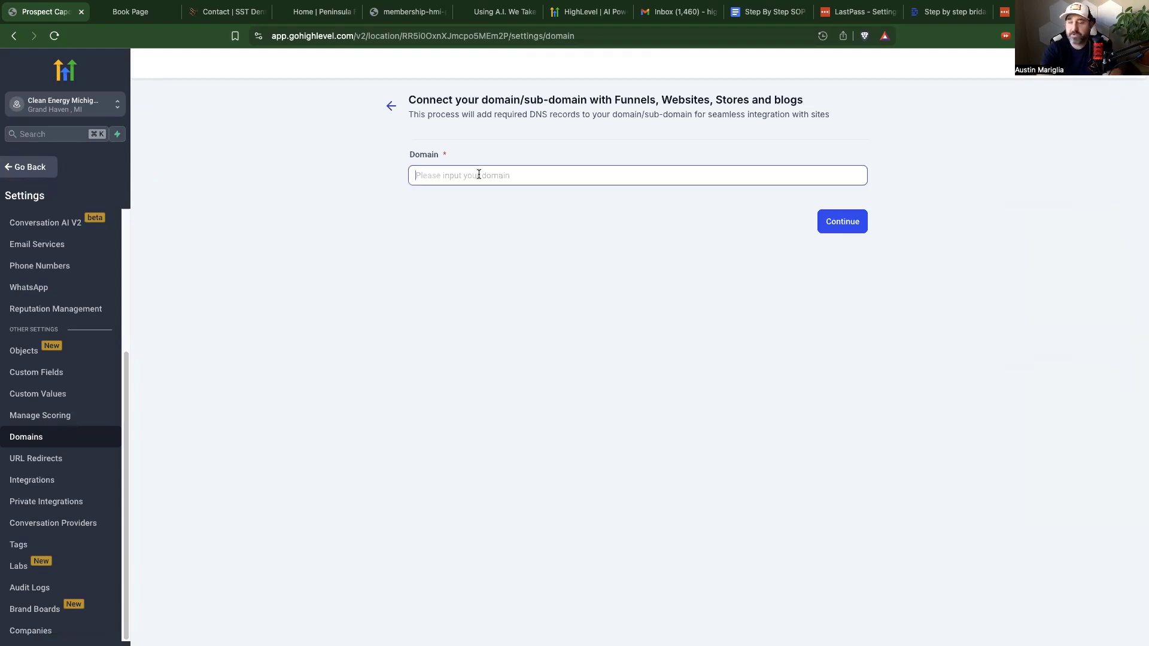
pyautogui.write('www.')
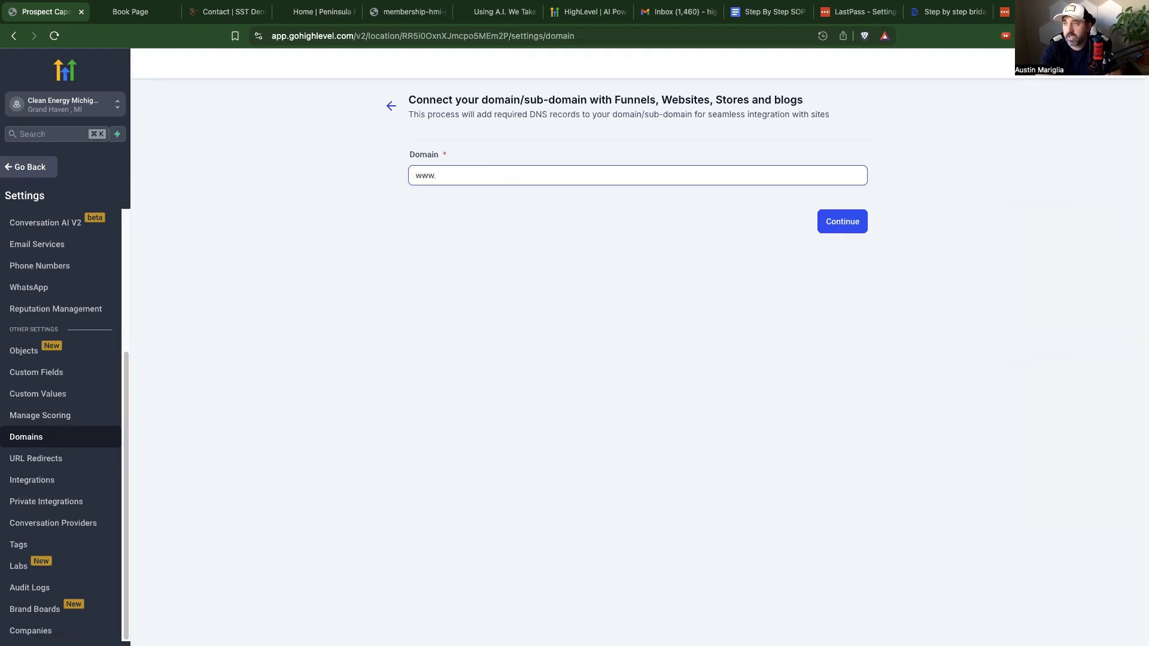
pyautogui.write('cleanenergymichigan.co')
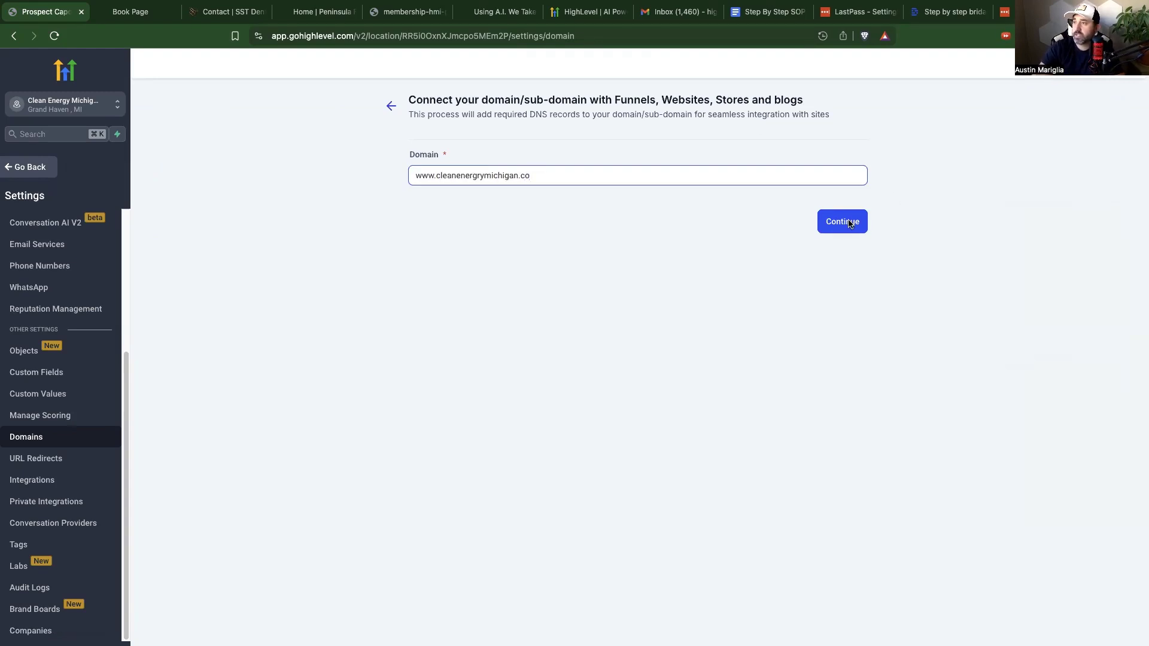
pyautogui.click(844, 223)
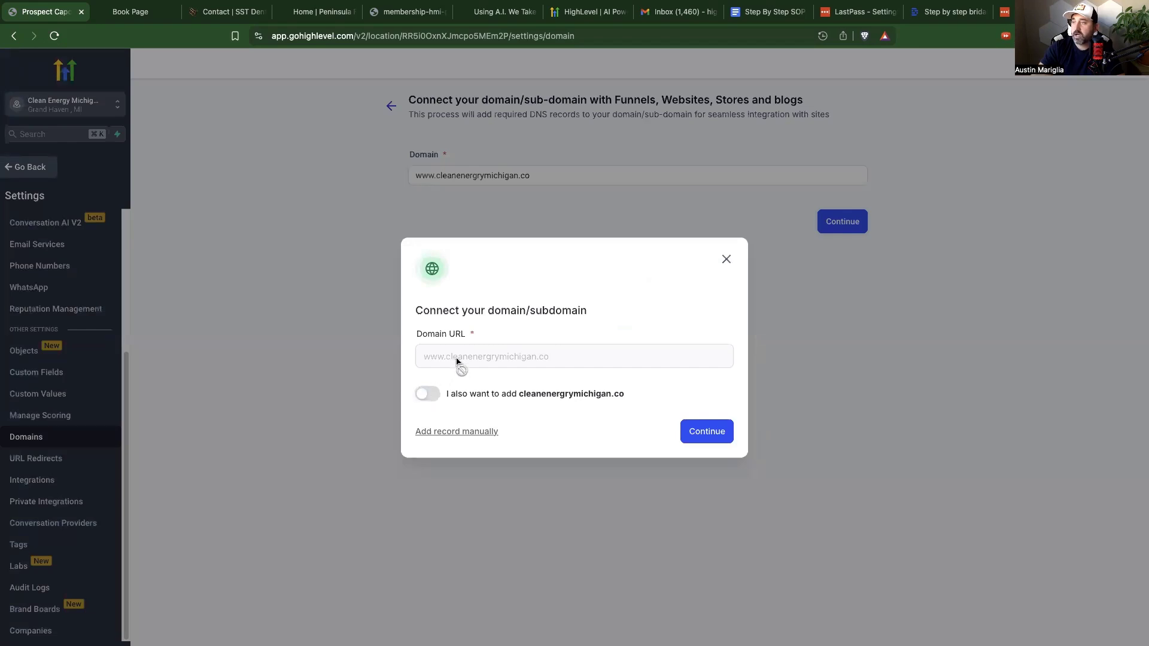
pyautogui.click(426, 397)
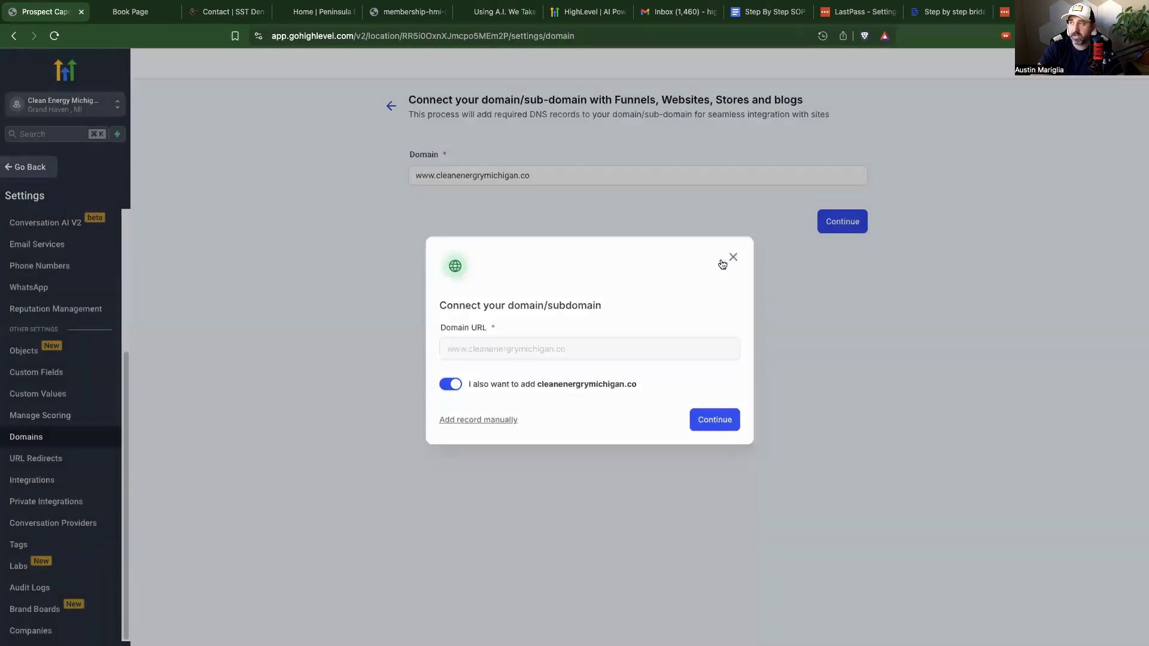
# Dismiss the domain connection and return to the funnels area
pyautogui.click(726, 260)
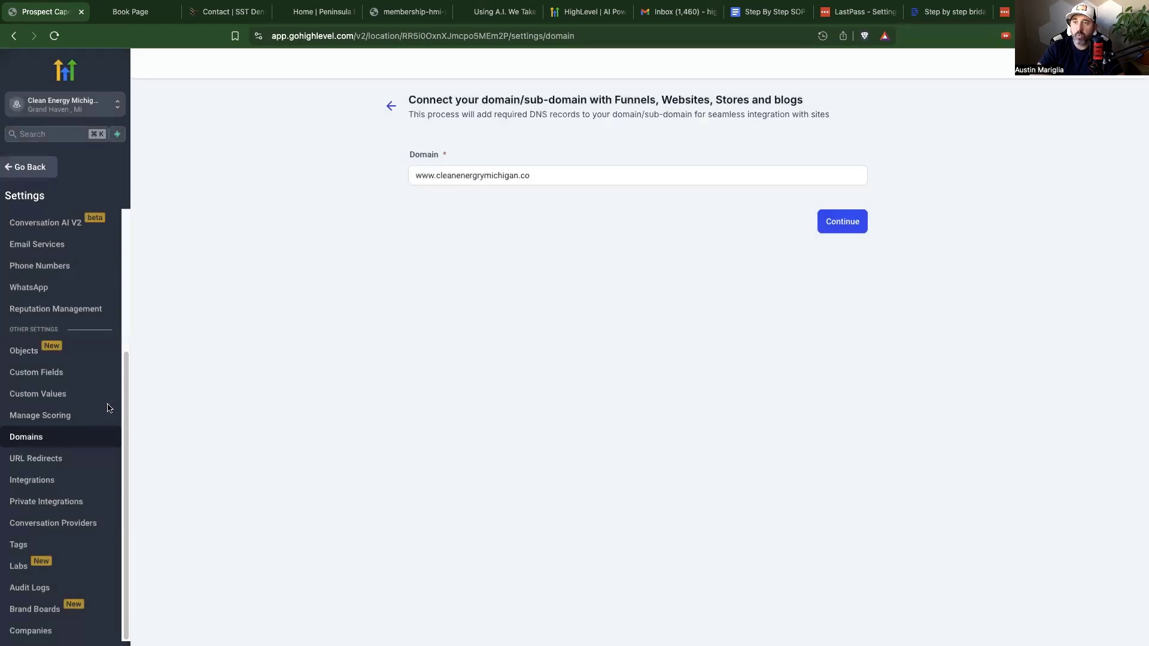
pyautogui.click(24, 171)
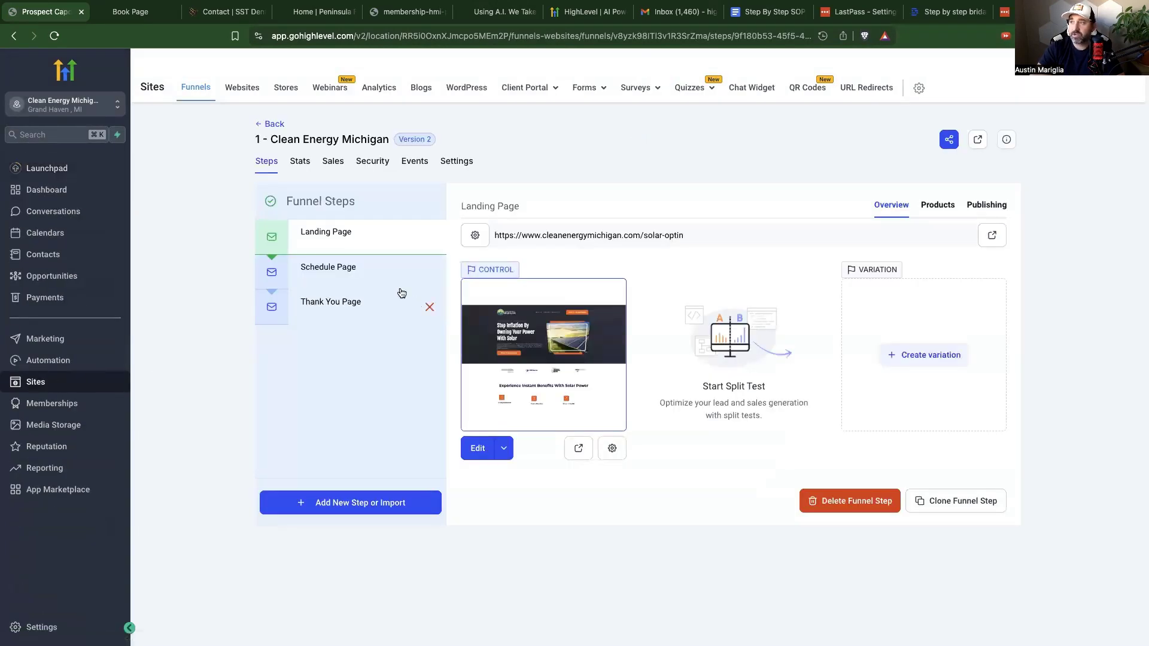
pyautogui.click(456, 163)
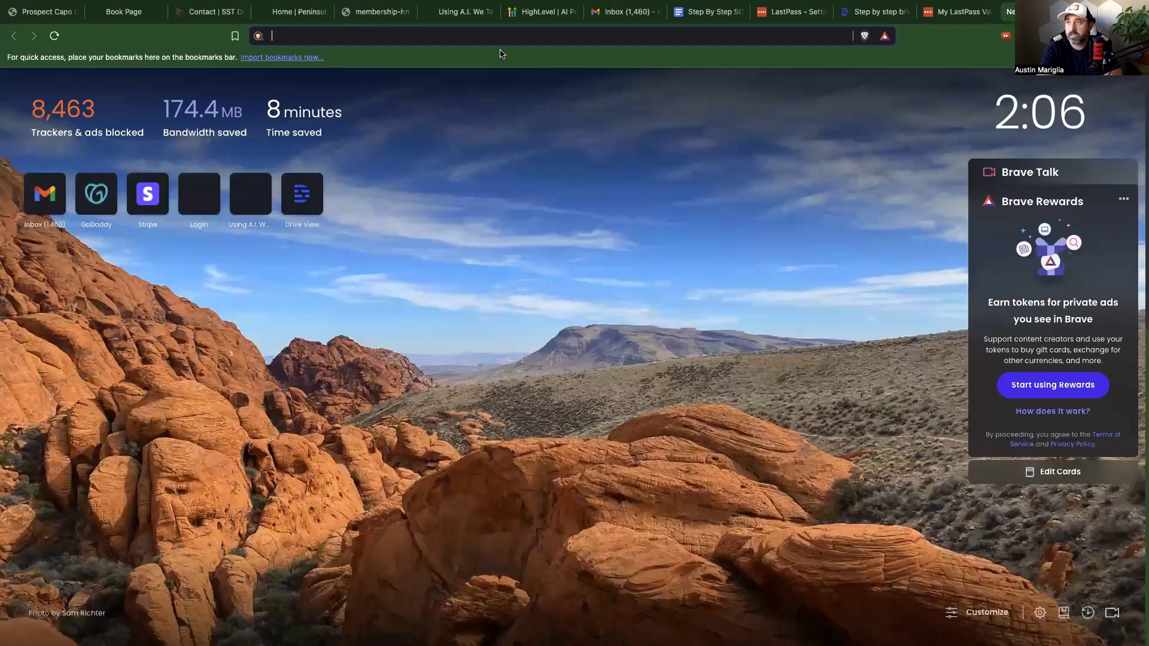
pyautogui.write('www.cleanenergymichiga')
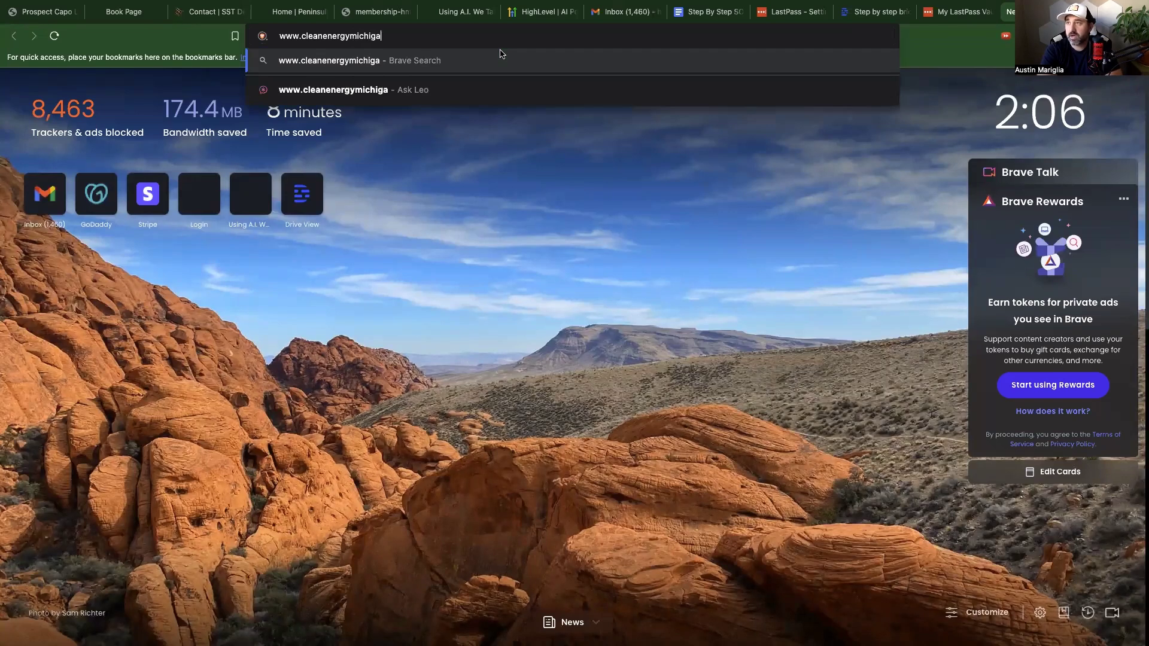
pyautogui.write('n.com')
pyautogui.press('Return')
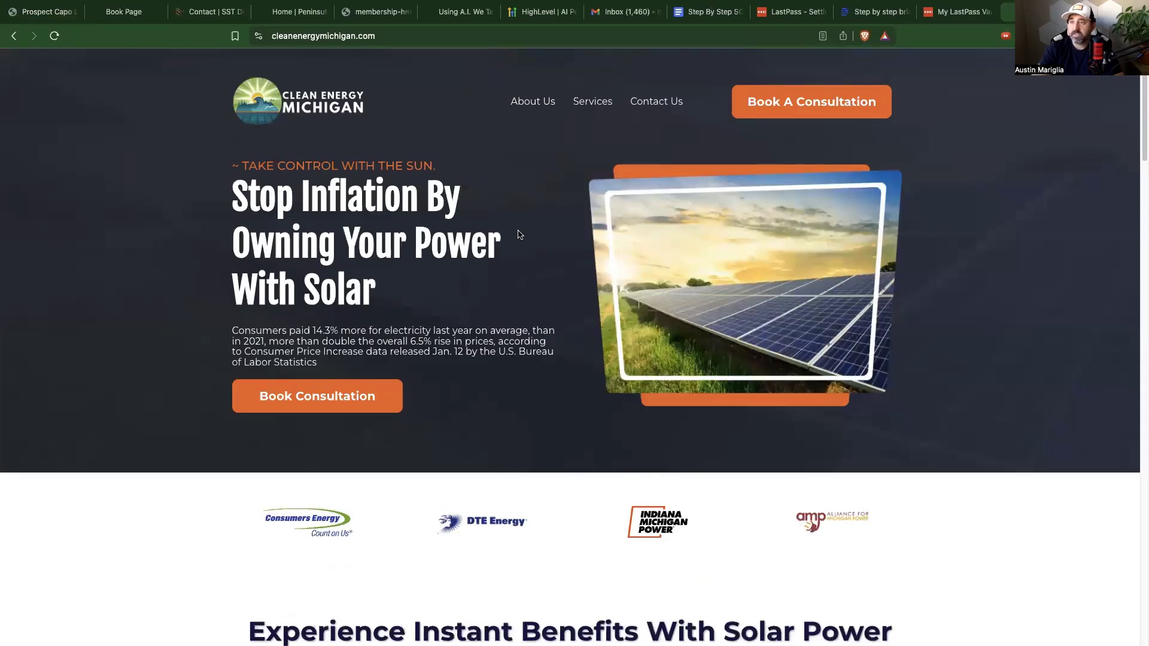
pyautogui.scroll(-1, 539, 249)
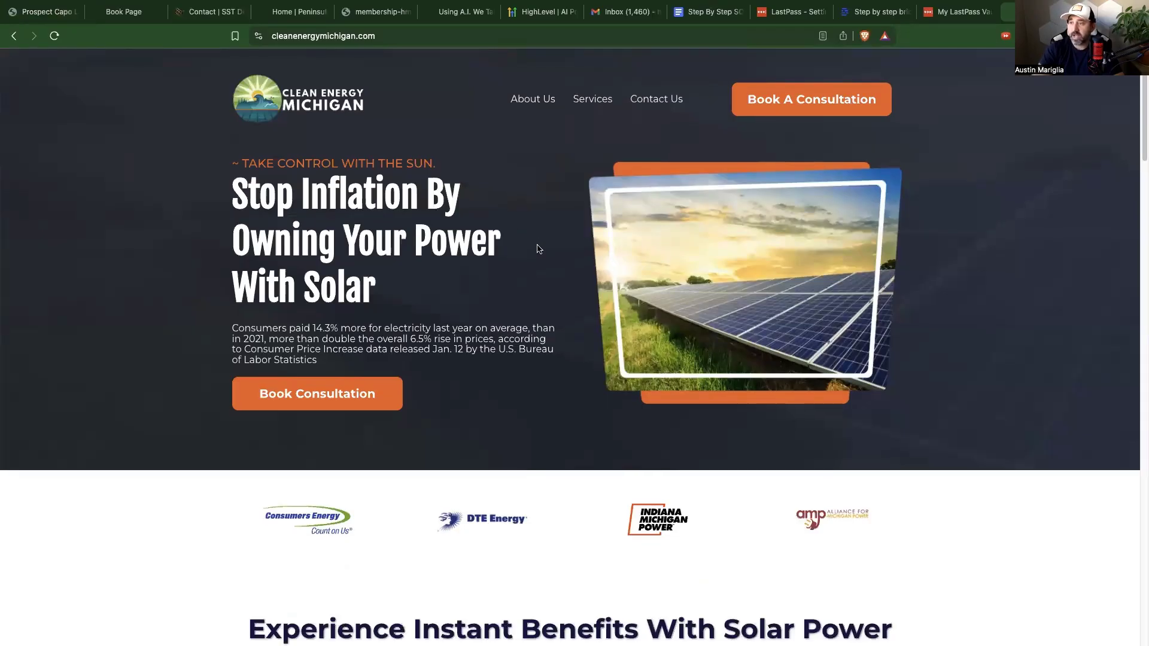
pyautogui.scroll(-1, 537, 252)
pyautogui.scroll(-10, 537, 258)
pyautogui.scroll(-10, 537, 257)
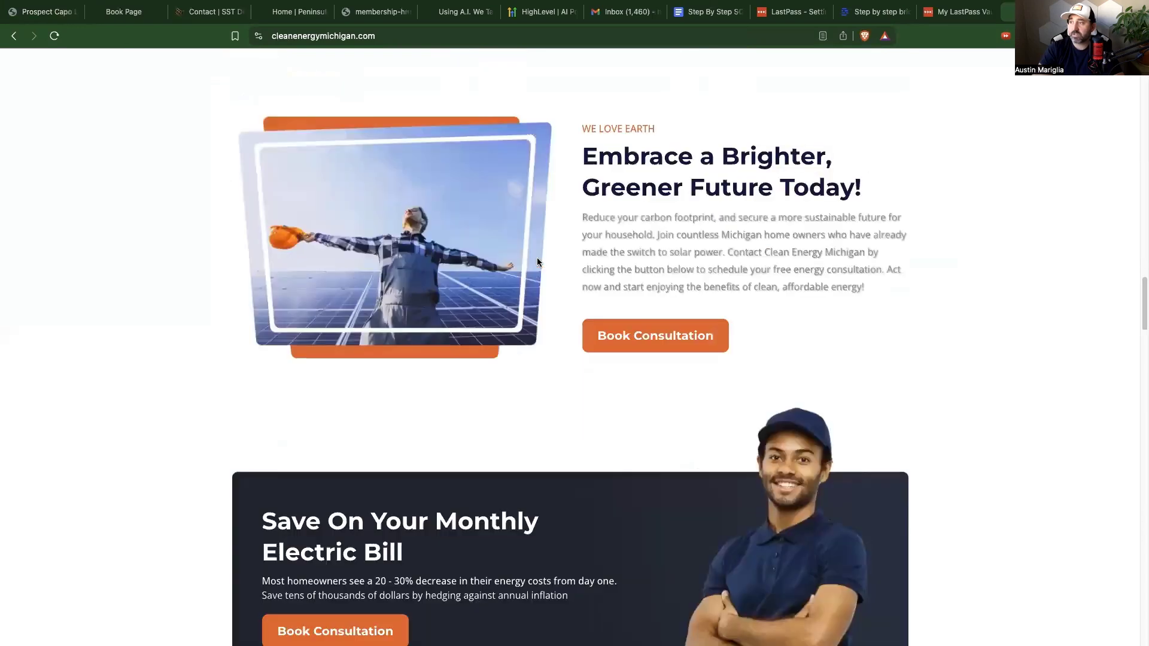
pyautogui.scroll(-10, 537, 258)
pyautogui.scroll(-3, 539, 262)
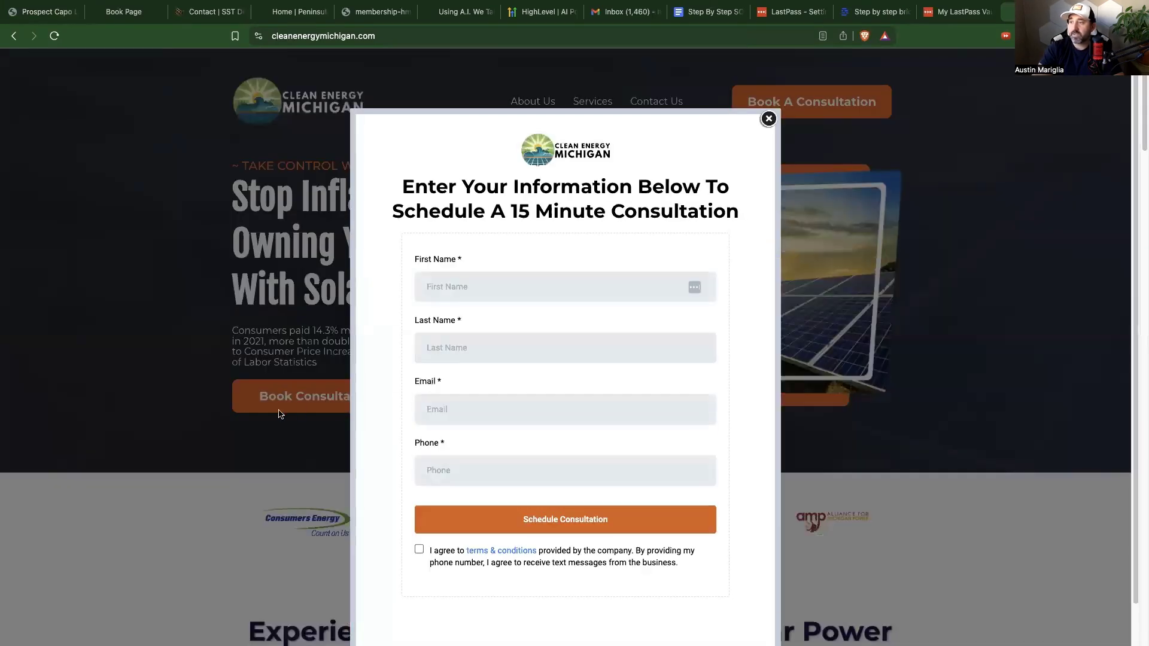
pyautogui.click(769, 119)
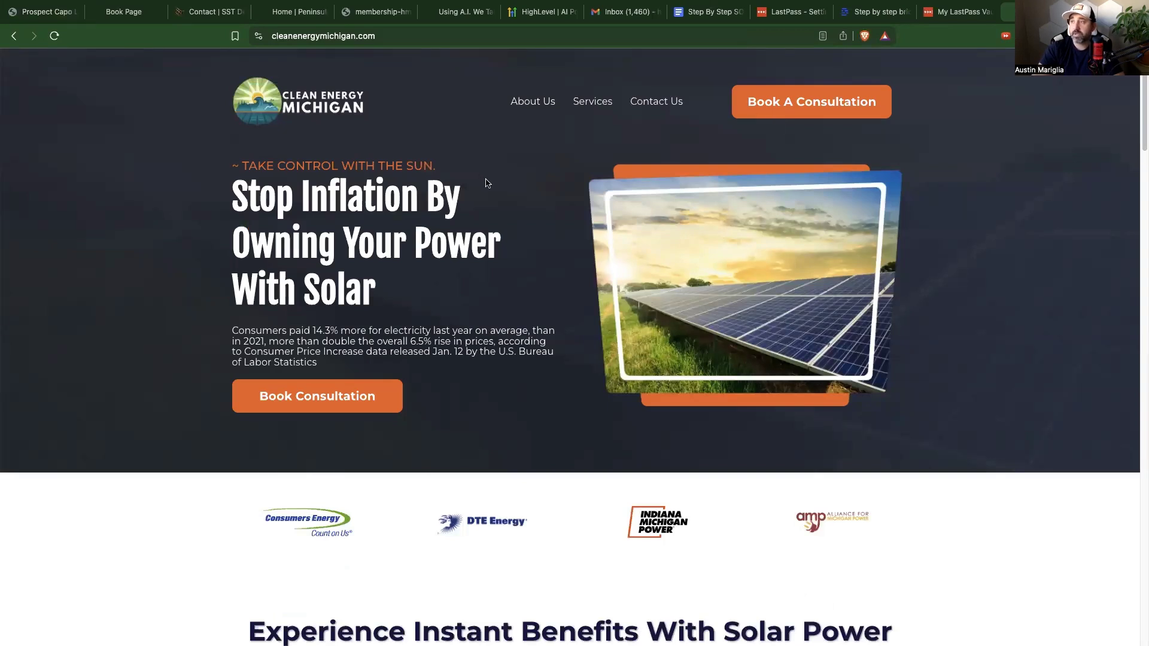
pyautogui.scroll(-5, 585, 192)
pyautogui.scroll(-5, 585, 191)
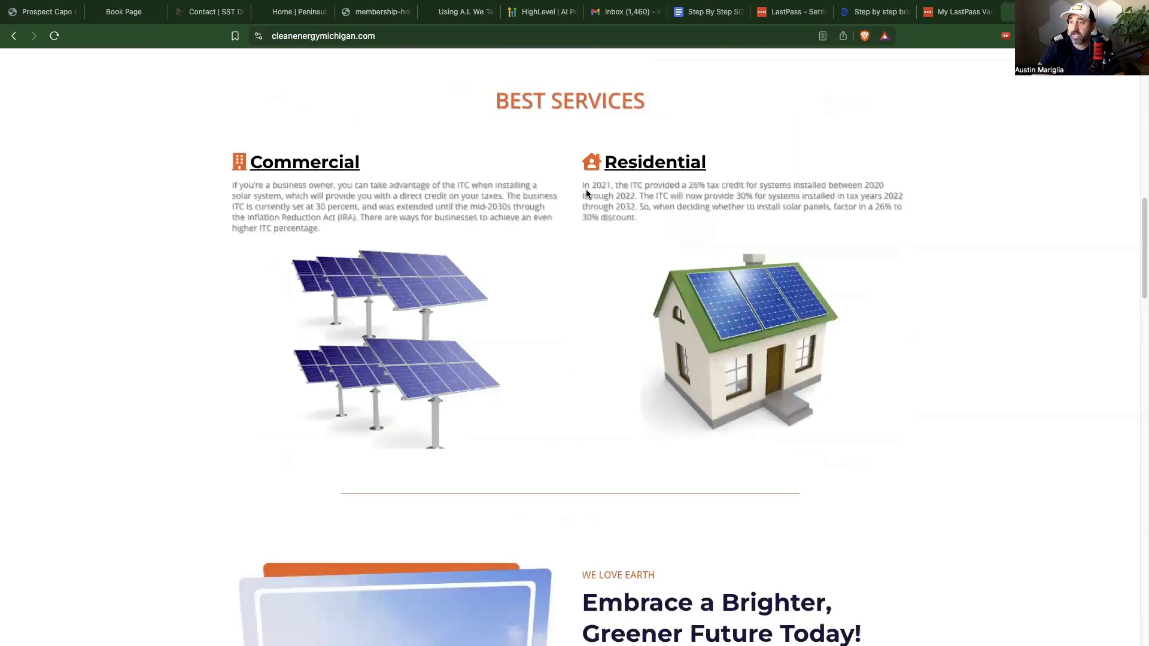
pyautogui.scroll(-8, 587, 194)
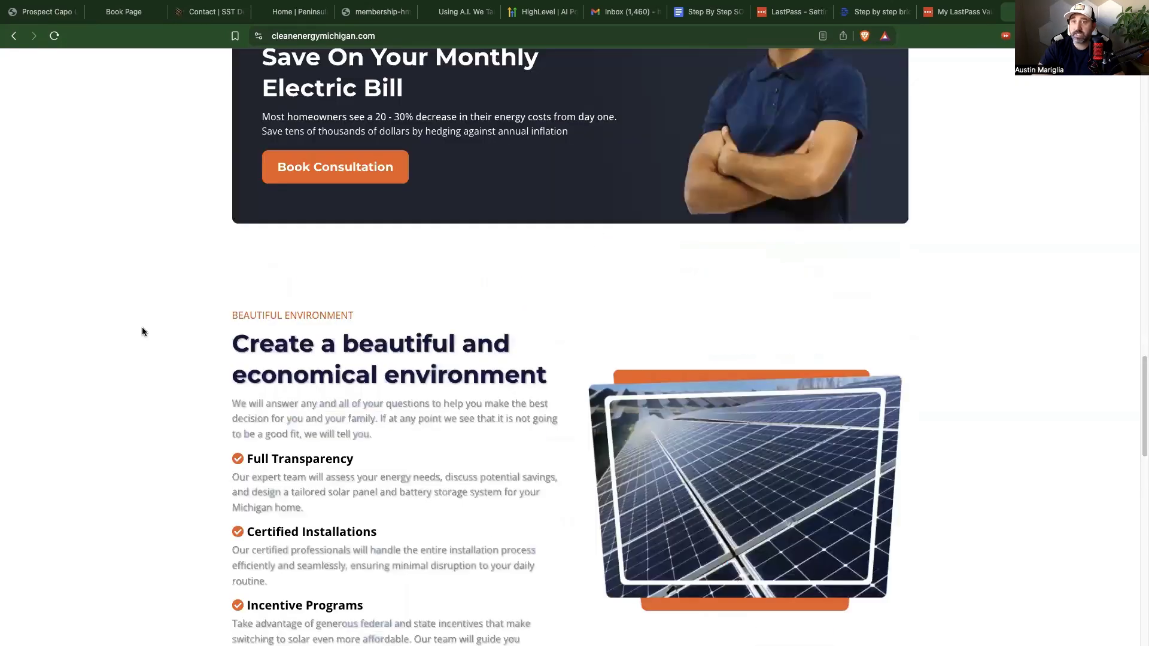